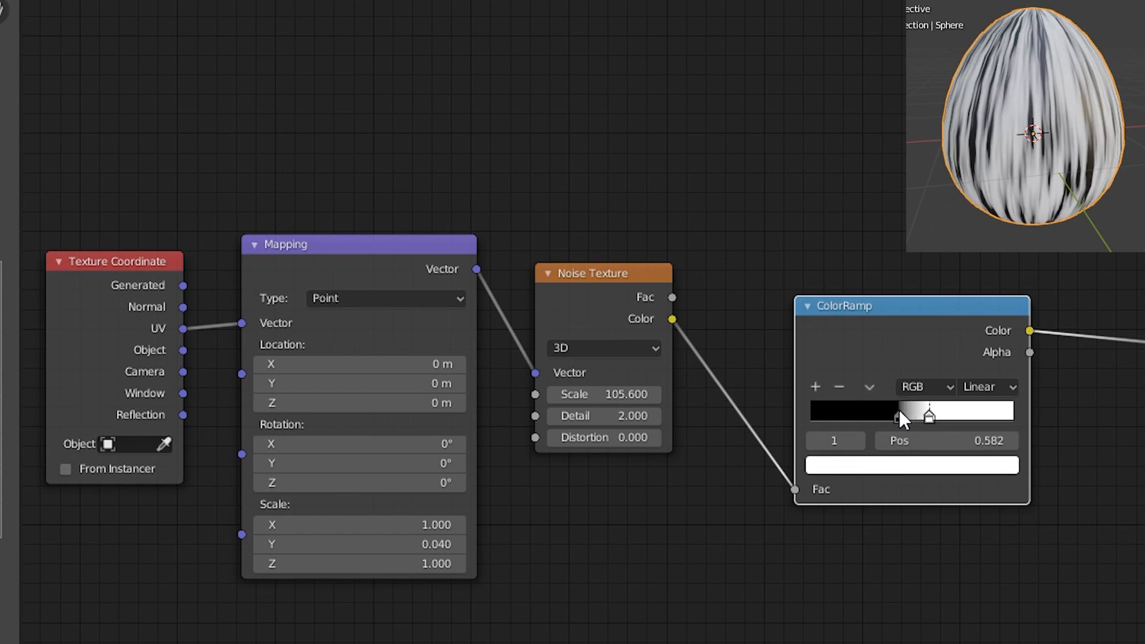
- Tighten the stripe contrast by moving the ColorRamp's white stop to position 0.491
{"action": "left_click", "coordinate": [911, 416]}
{"action": "scroll", "coordinate": [644, 470], "scroll_direction": "down", "scroll_amount": 2}
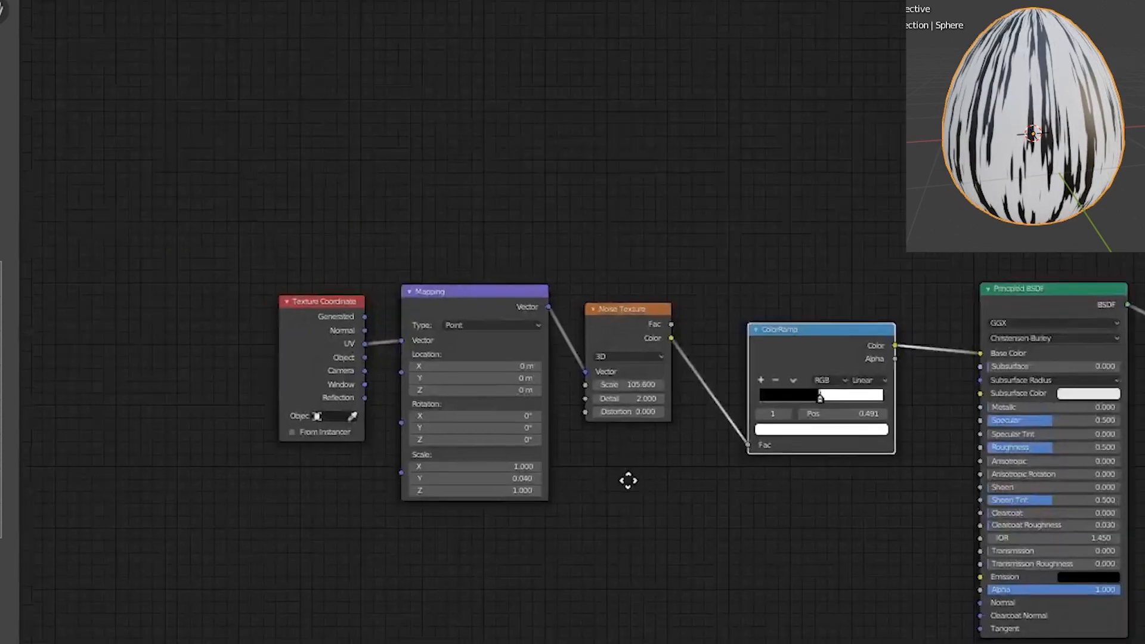
{"action": "middle_click_drag", "start_coordinate": [626, 477], "coordinate": [598, 455]}
{"action": "scroll", "coordinate": [705, 349], "scroll_direction": "up", "scroll_amount": 2}
{"action": "middle_click_drag", "start_coordinate": [705, 350], "coordinate": [749, 354]}
{"action": "scroll", "coordinate": [853, 271], "scroll_direction": "down", "scroll_amount": 1}
{"action": "middle_click_drag", "start_coordinate": [852, 271], "coordinate": [878, 215]}
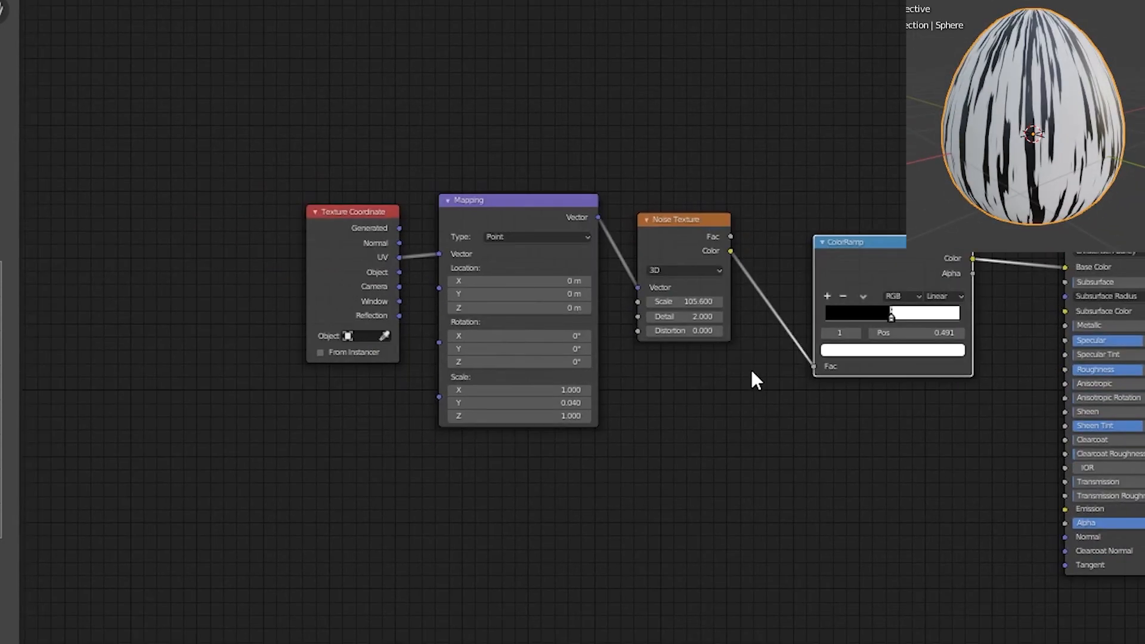
- Add a second Noise Texture below the Mapping node and connect the UV output to its Vector input
{"action": "key", "text": "shift+a"}
{"action": "mouse_move", "coordinate": [625, 313]}
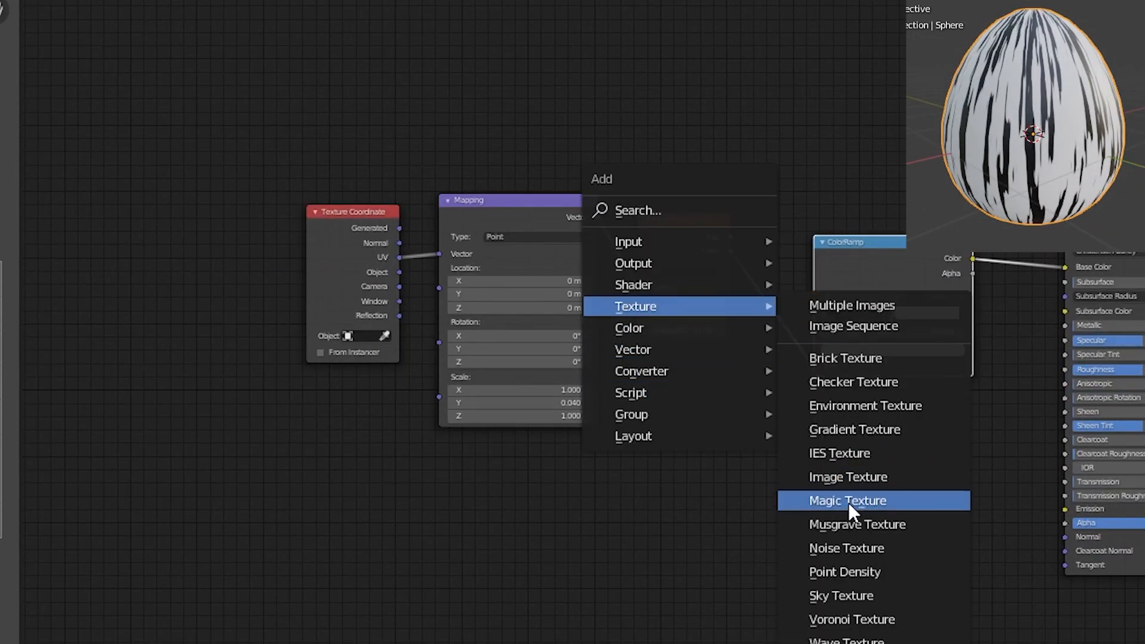
{"action": "left_click", "coordinate": [851, 547]}
{"action": "left_click", "coordinate": [488, 450]}
{"action": "scroll", "coordinate": [488, 450], "scroll_direction": "up", "scroll_amount": 1}
{"action": "left_click_drag", "start_coordinate": [334, 223], "coordinate": [467, 600]}
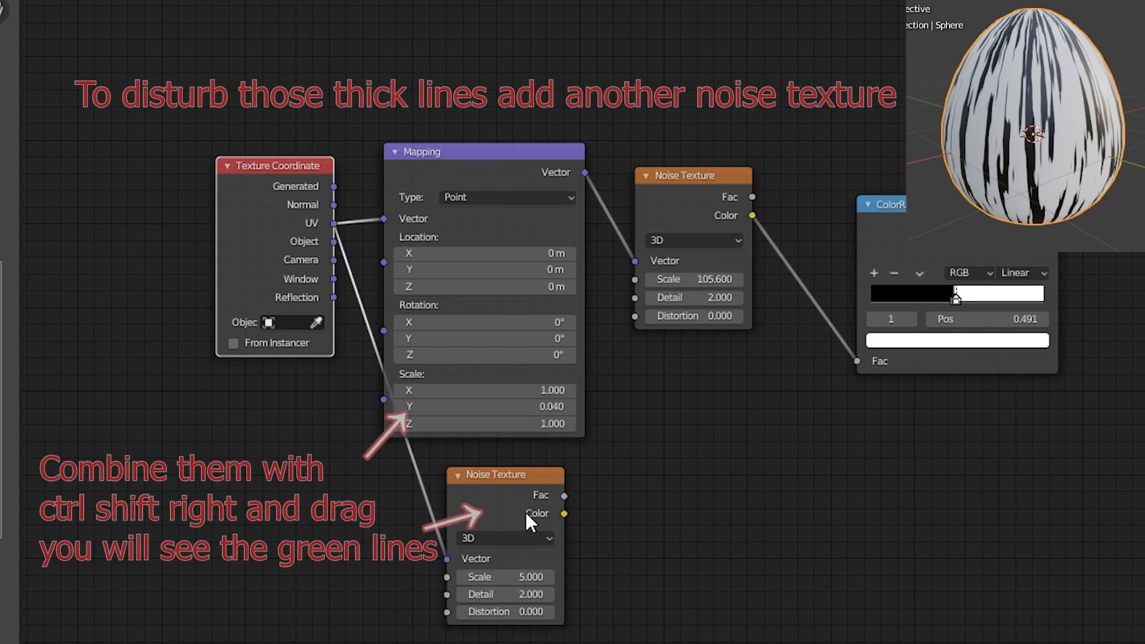
- Mix the Mapping vector with the new noise into the first Noise Texture's Vector, and arrange the nodes with more space
{"action": "right_click_drag", "start_coordinate": [528, 514], "coordinate": [513, 370], "text": "ctrl+shift"}
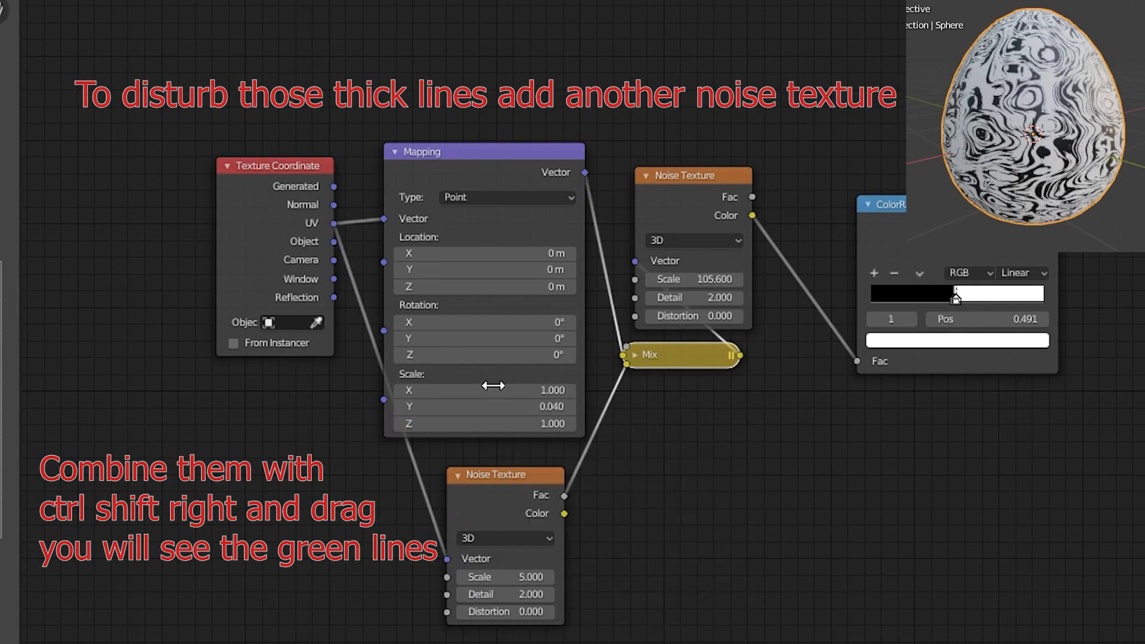
{"action": "left_click_drag", "start_coordinate": [623, 100], "coordinate": [534, 515]}
{"action": "left_click_drag", "start_coordinate": [620, 68], "coordinate": [273, 609]}
{"action": "key", "text": "g"}
{"action": "left_click", "coordinate": [144, 521]}
{"action": "left_click_drag", "start_coordinate": [657, 356], "coordinate": [437, 343]}
- Expand the Mix node and set its Fac to 0.048
{"action": "left_click", "coordinate": [416, 343]}
{"action": "middle_click_drag", "start_coordinate": [513, 373], "coordinate": [777, 362]}
{"action": "scroll", "coordinate": [723, 321], "scroll_direction": "up", "scroll_amount": 6}
{"action": "left_click_drag", "start_coordinate": [694, 356], "coordinate": [665, 342]}
{"action": "left_click_drag", "start_coordinate": [697, 253], "coordinate": [694, 252]}
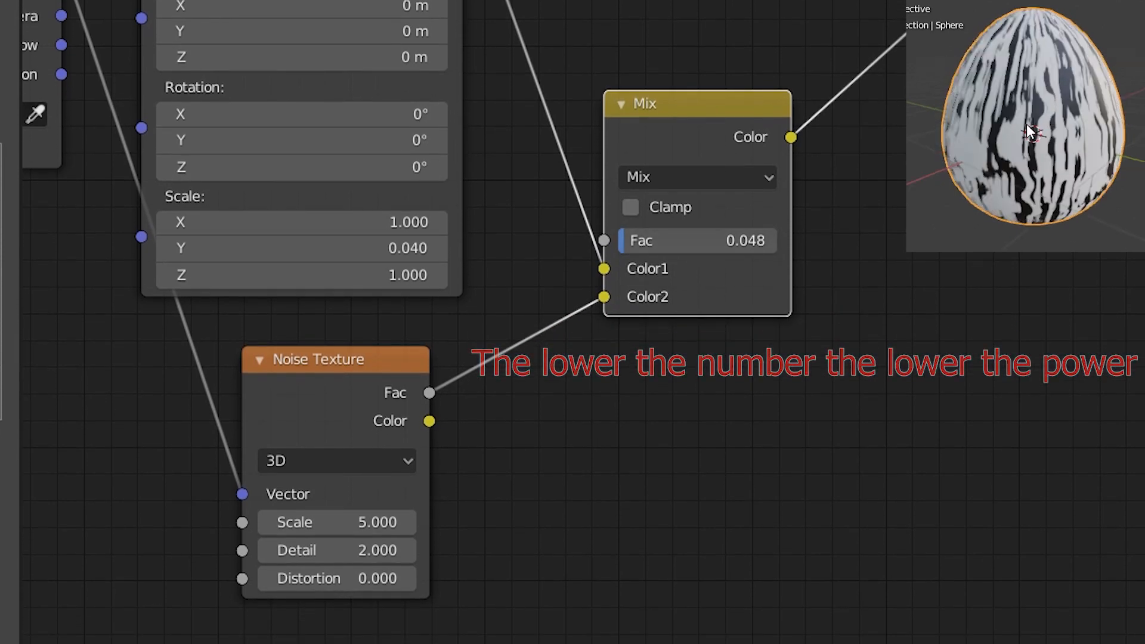
- Set the lower Noise Texture's Scale to 10.700 and Detail to 15.800, and the upper one's Detail to 2.400
{"action": "scroll", "coordinate": [650, 250], "scroll_direction": "down", "scroll_amount": 3}
{"action": "scroll", "coordinate": [530, 139], "scroll_direction": "up", "scroll_amount": 2}
{"action": "middle_click_drag", "start_coordinate": [503, 441], "coordinate": [396, 493]}
{"action": "left_click_drag", "start_coordinate": [286, 607], "coordinate": [379, 583]}
{"action": "middle_click_drag", "start_coordinate": [953, 222], "coordinate": [945, 157]}
{"action": "left_click_drag", "start_coordinate": [912, 164], "coordinate": [947, 163]}
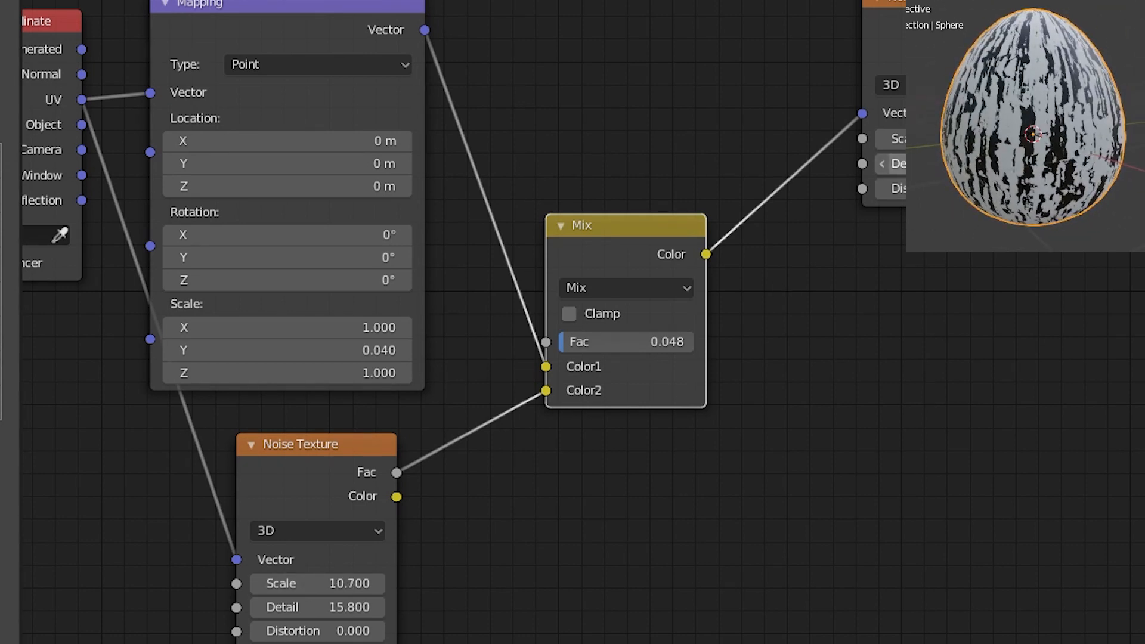
- Add a Gradient Texture below the existing nodes and connect the UV output to its Vector input
{"action": "scroll", "coordinate": [664, 283], "scroll_direction": "down", "scroll_amount": 3}
{"action": "scroll", "coordinate": [826, 255], "scroll_direction": "up", "scroll_amount": 2}
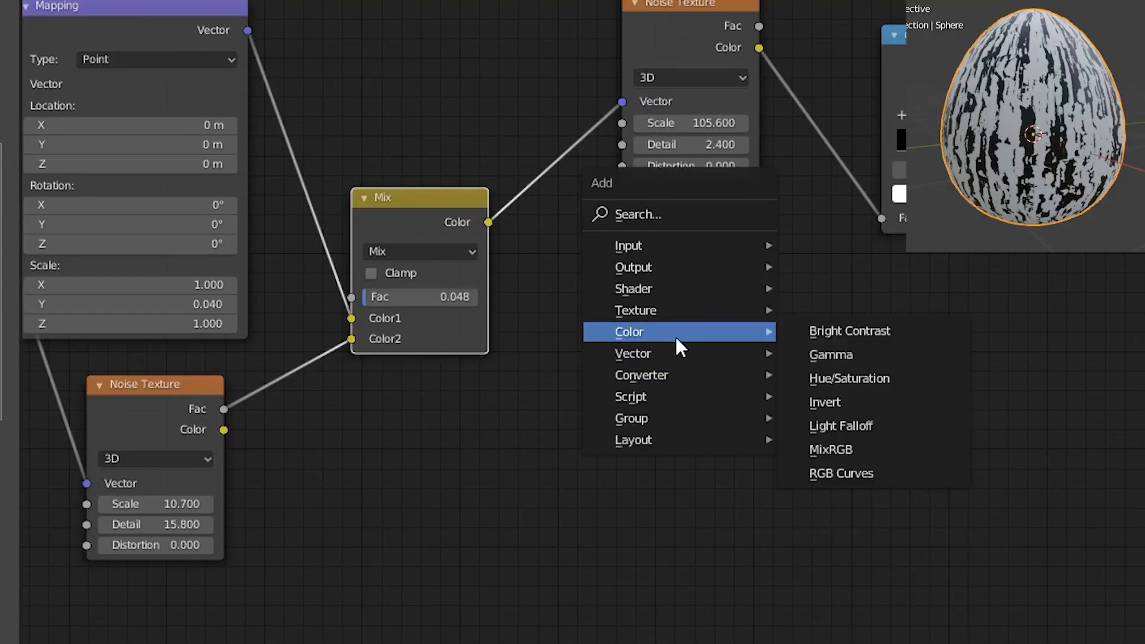
{"action": "mouse_move", "coordinate": [685, 310]}
{"action": "left_click", "coordinate": [854, 433]}
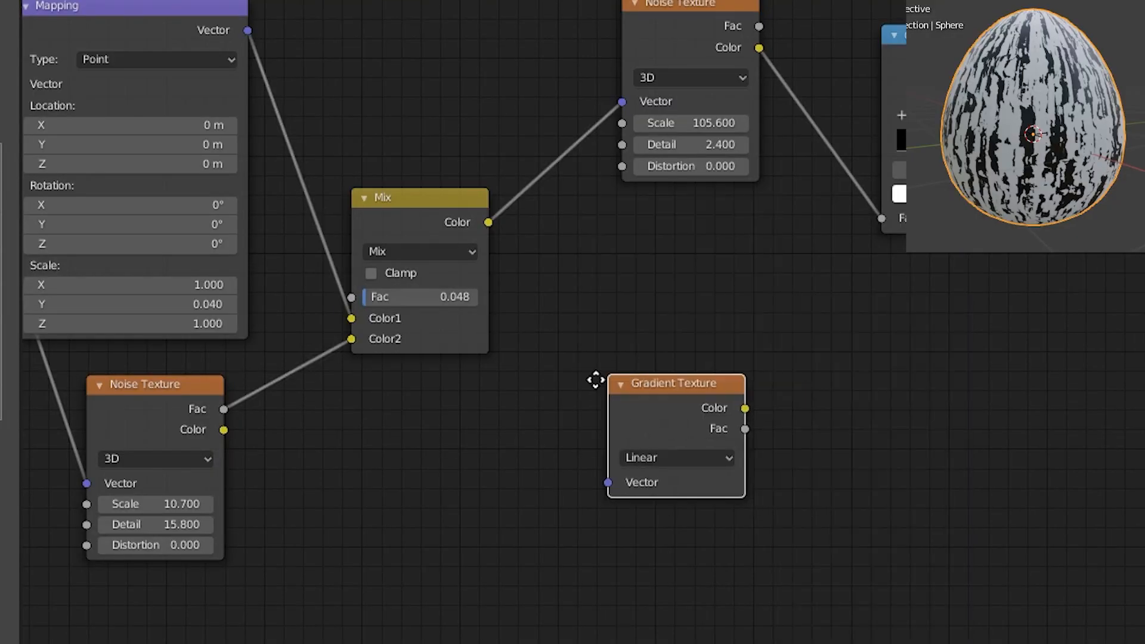
{"action": "scroll", "coordinate": [660, 271], "scroll_direction": "down", "scroll_amount": 2}
{"action": "middle_click_drag", "start_coordinate": [660, 270], "coordinate": [714, 267]}
{"action": "left_click_drag", "start_coordinate": [237, 102], "coordinate": [152, 315]}
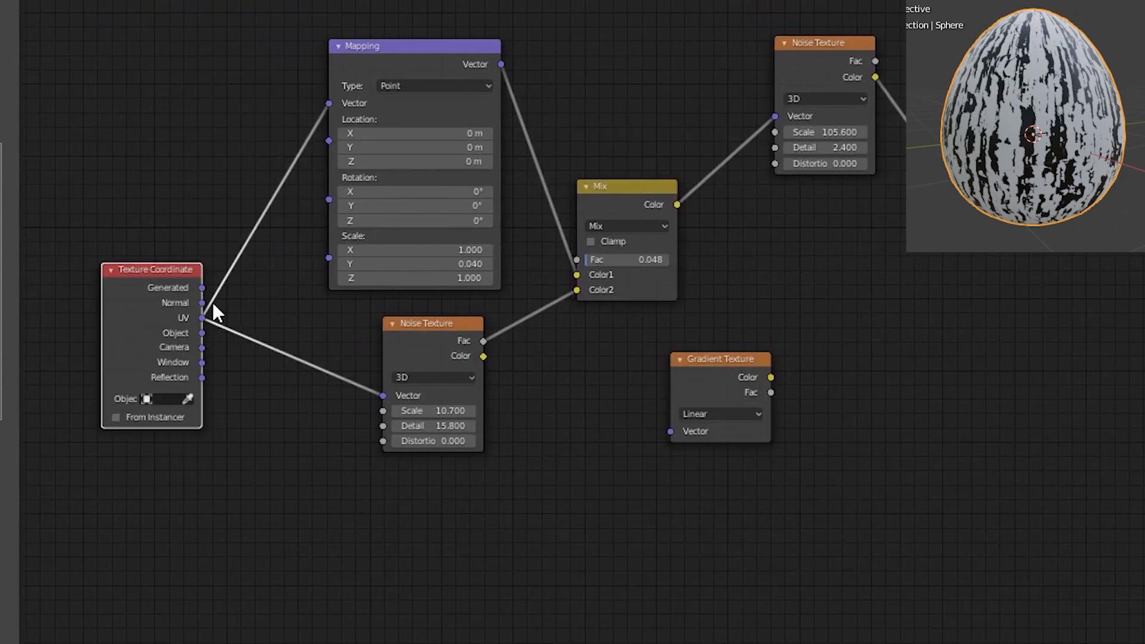
{"action": "left_click_drag", "start_coordinate": [566, 477], "coordinate": [599, 554]}
- Duplicate the Mapping node between the UV output and the Gradient Texture, with its Y scale set to 1.000
{"action": "key", "text": "shift+a"}
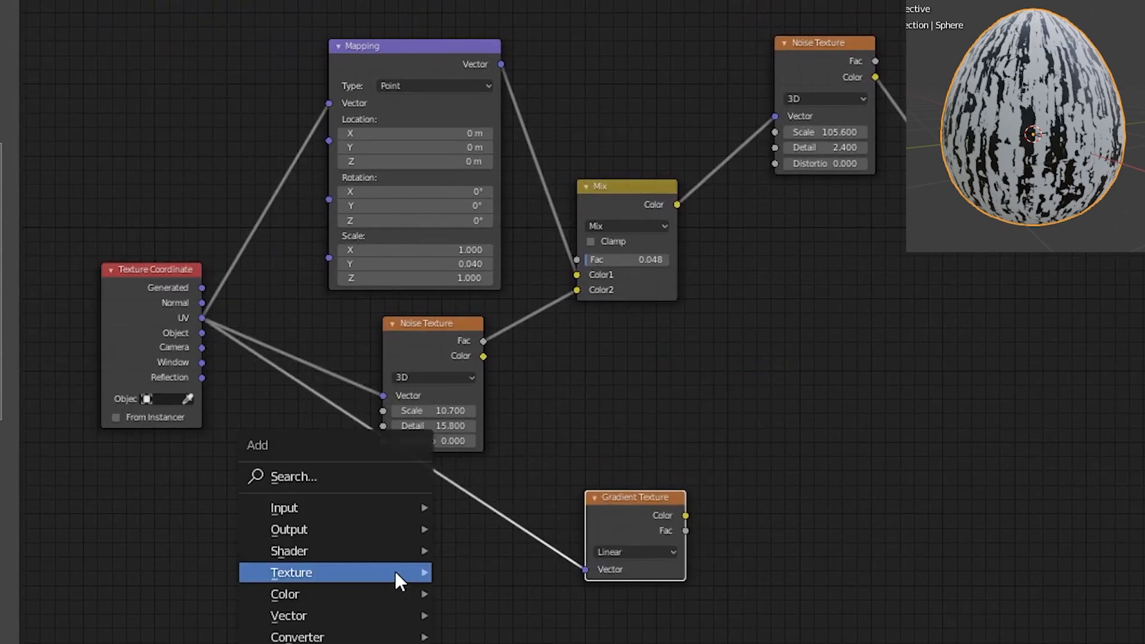
{"action": "left_click", "coordinate": [494, 48]}
{"action": "key", "text": "shift+d"}
{"action": "left_click", "coordinate": [440, 496]}
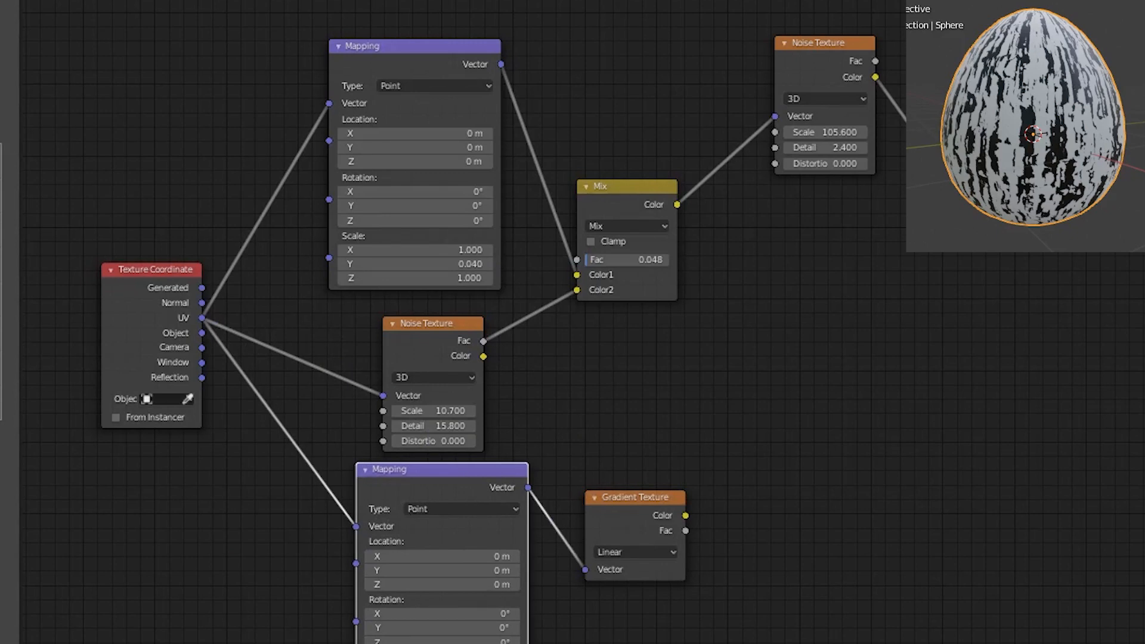
{"action": "left_click_drag", "start_coordinate": [440, 480], "coordinate": [405, 487]}
{"action": "middle_click_drag", "start_coordinate": [585, 430], "coordinate": [739, 235]}
{"action": "scroll", "coordinate": [739, 235], "scroll_direction": "up", "scroll_amount": 5}
{"action": "middle_click_drag", "start_coordinate": [740, 234], "coordinate": [536, 141]}
- Insert a Separate XYZ node after the lower Mapping and connect its Y output to the Gradient Texture's Vector
{"action": "key", "text": "shift+a"}
{"action": "mouse_move", "coordinate": [606, 455]}
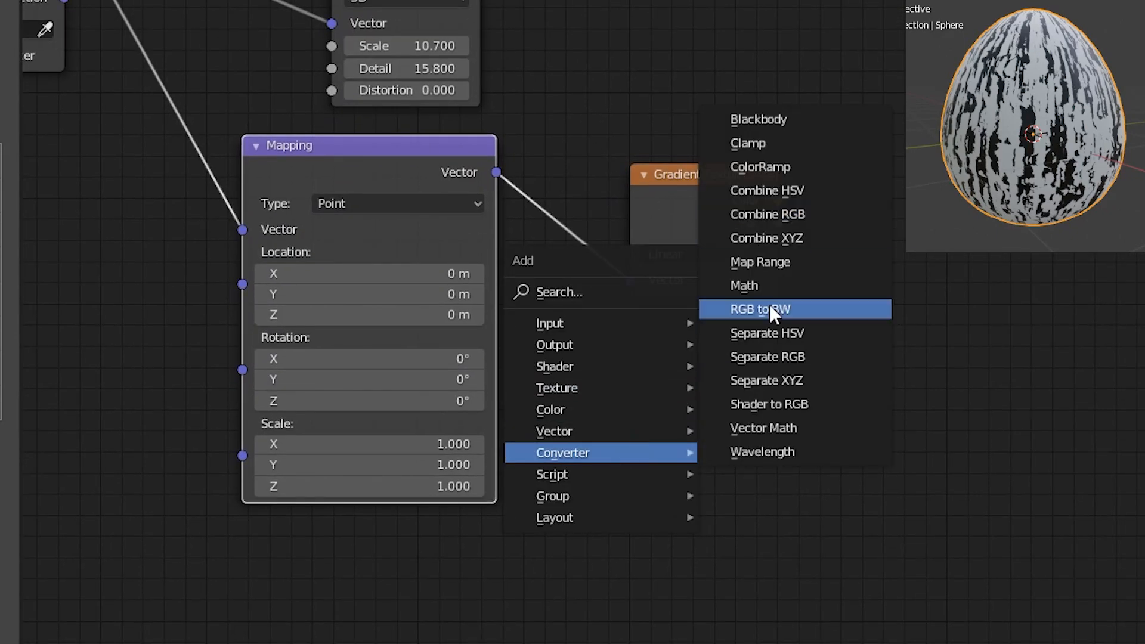
{"action": "left_click", "coordinate": [753, 411]}
{"action": "left_click", "coordinate": [564, 158]}
{"action": "scroll", "coordinate": [652, 274], "scroll_direction": "up", "scroll_amount": 2}
{"action": "left_click_drag", "start_coordinate": [757, 204], "coordinate": [876, 288]}
- Preview the Gradient Texture's output on the egg from the front view
{"action": "left_click", "coordinate": [884, 139], "text": "ctrl+shift"}
{"action": "middle_click_drag", "start_coordinate": [868, 126], "coordinate": [621, 90]}
{"action": "key", "text": "KP_1"}
- Insert a ColorRamp on the Gradient Texture's Color output
{"action": "key", "text": "shift+a"}
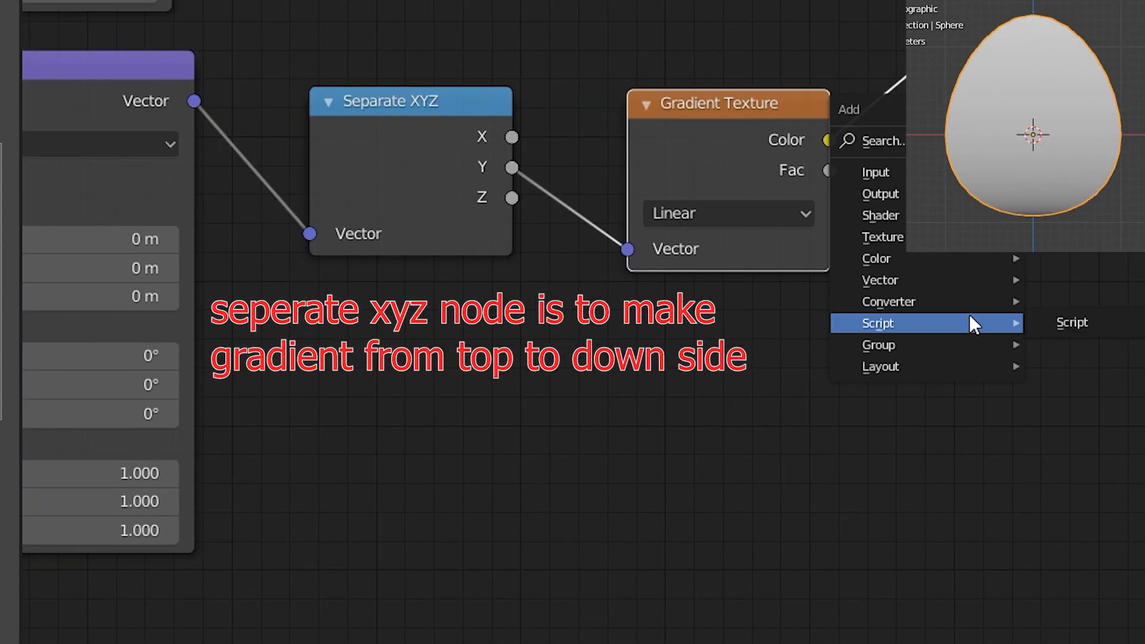
{"action": "mouse_move", "coordinate": [883, 299]}
{"action": "left_click", "coordinate": [1086, 350]}
{"action": "left_click", "coordinate": [891, 9]}
{"action": "middle_click_drag", "start_coordinate": [821, 43], "coordinate": [400, 112]}
- Reposition the gradient ColorRamp's end stops, add two more stops, and make stop 3 black
{"action": "left_click_drag", "start_coordinate": [848, 253], "coordinate": [648, 253]}
{"action": "left_click_drag", "start_coordinate": [553, 259], "coordinate": [848, 261]}
{"action": "left_click", "coordinate": [553, 208]}
{"action": "left_click", "coordinate": [553, 209]}
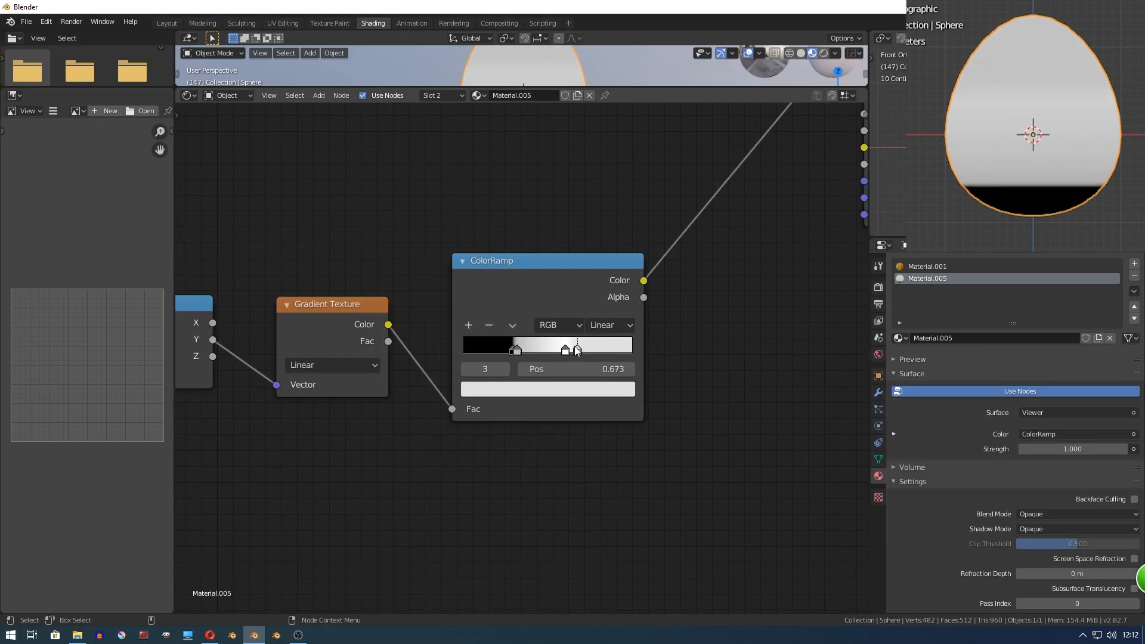
{"action": "left_click", "coordinate": [578, 384]}
{"action": "left_click_drag", "start_coordinate": [600, 260], "coordinate": [600, 276]}
- Move the gradient ColorRamp's white stop 2 to 0.782 and its black stop 0 to 0.436
{"action": "left_click_drag", "start_coordinate": [578, 348], "coordinate": [597, 348]}
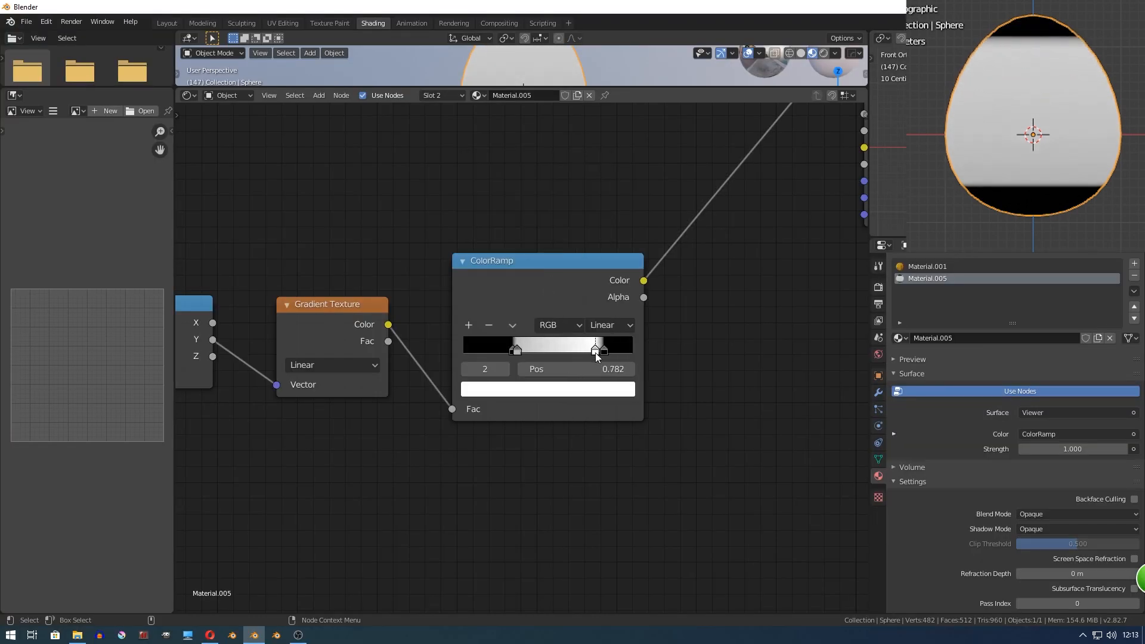
{"action": "left_click_drag", "start_coordinate": [521, 351], "coordinate": [541, 354]}
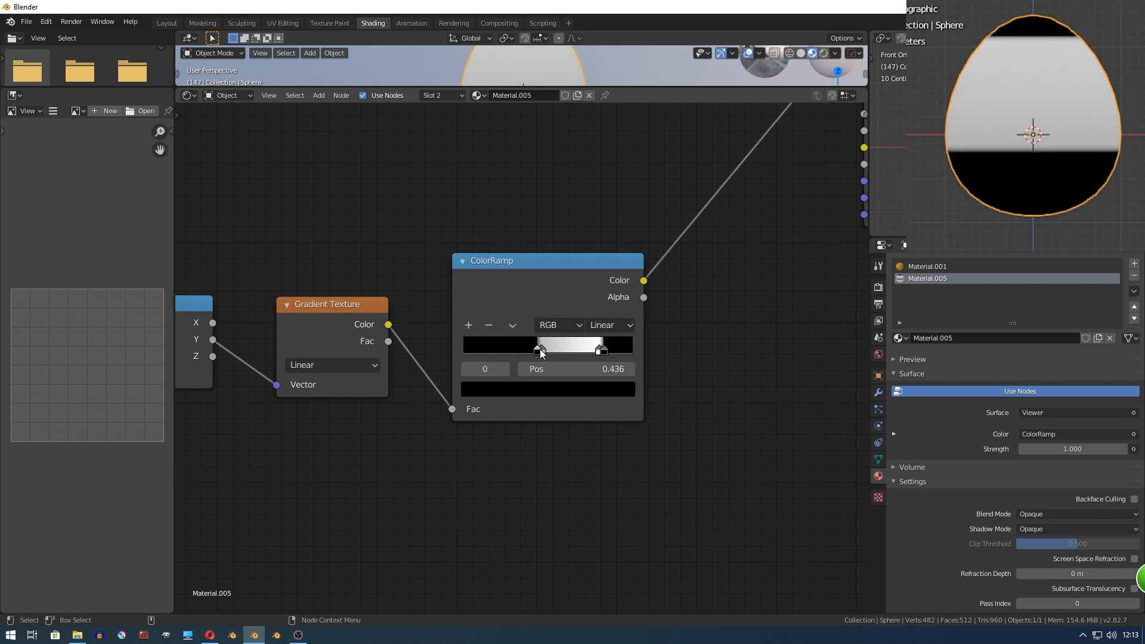
- Combine the stripe and gradient ColorRamps in a Mix node using Screen blending with Fac 1.000
{"action": "scroll", "coordinate": [599, 298], "scroll_direction": "down", "scroll_amount": 5}
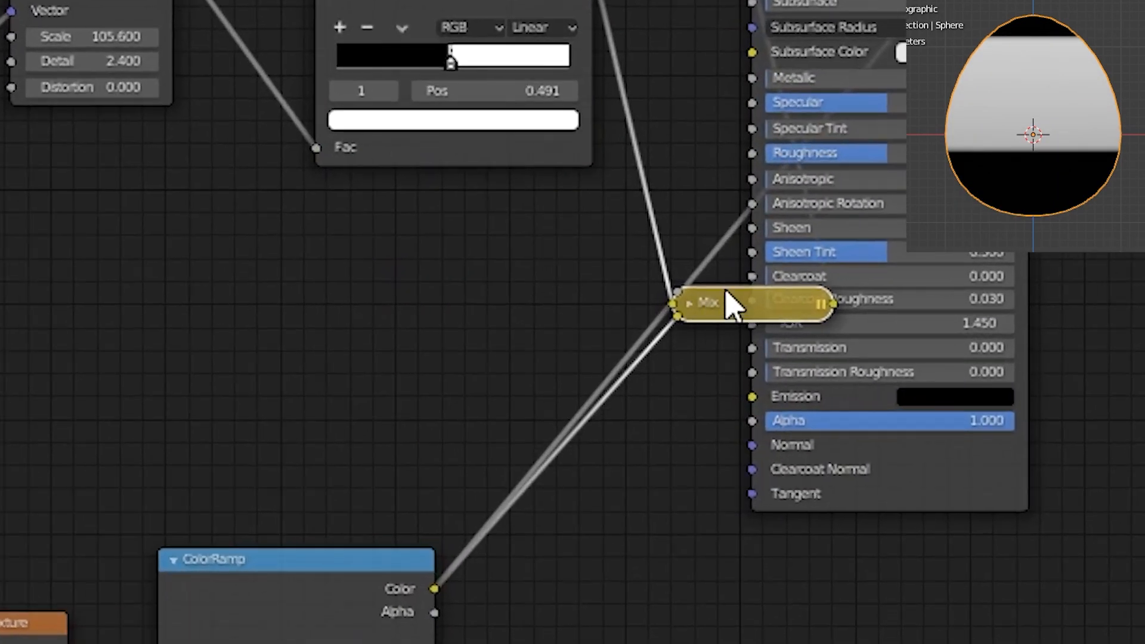
{"action": "left_click", "coordinate": [700, 302], "text": "ctrl+shift"}
{"action": "left_click", "coordinate": [661, 307]}
{"action": "mouse_move", "coordinate": [676, 309]}
{"action": "left_mouse_down"}
{"action": "mouse_move", "coordinate": [617, 264]}
{"action": "mouse_move", "coordinate": [630, 210]}
{"action": "left_mouse_up"}
{"action": "left_click", "coordinate": [630, 274]}
{"action": "left_click", "coordinate": [676, 445]}
{"action": "left_click_drag", "start_coordinate": [676, 334], "coordinate": [702, 334]}
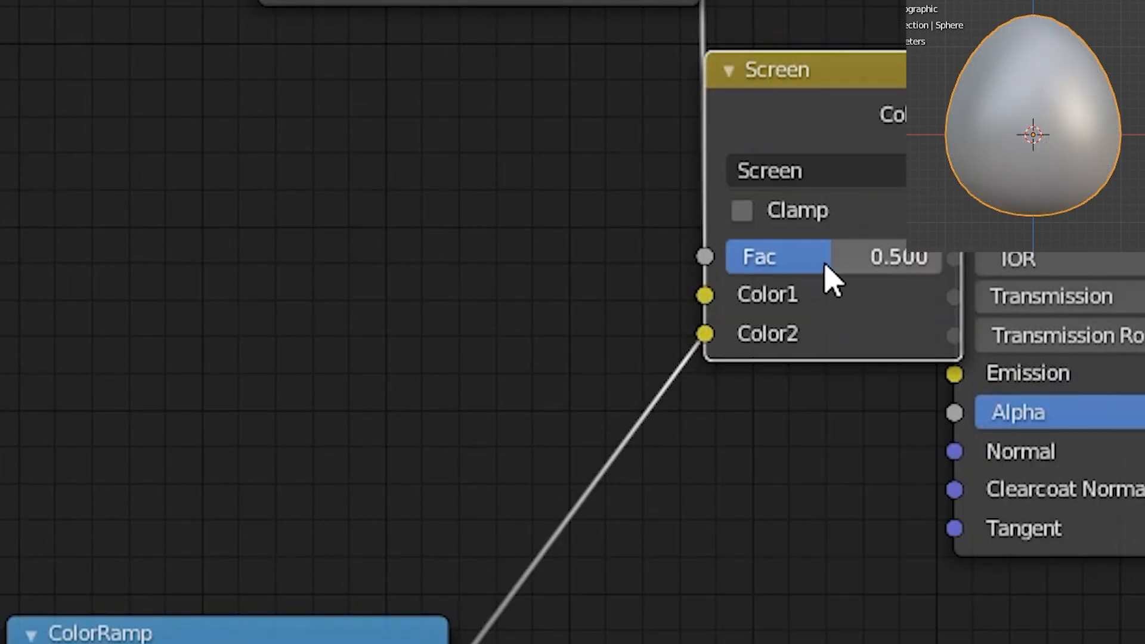
{"action": "left_click_drag", "start_coordinate": [874, 257], "coordinate": [941, 256]}
- Make stop 1 of the gradient ColorRamp, at position 0.461, fully white
{"action": "scroll", "coordinate": [437, 498], "scroll_direction": "up", "scroll_amount": 5}
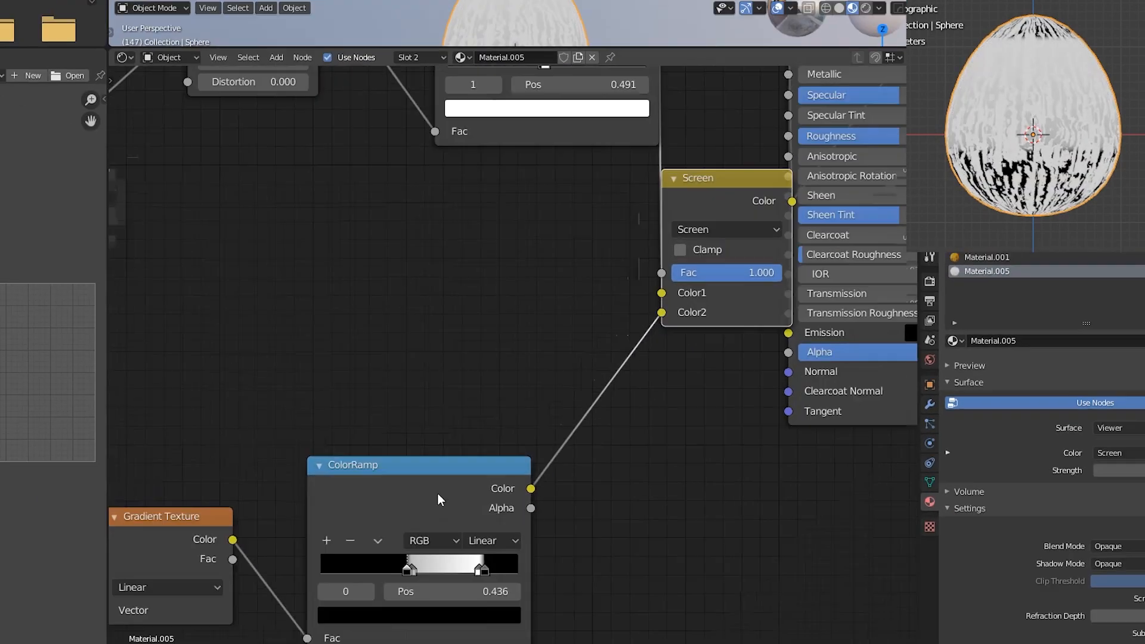
{"action": "left_click", "coordinate": [421, 564]}
{"action": "left_click", "coordinate": [419, 607]}
{"action": "left_click_drag", "start_coordinate": [485, 381], "coordinate": [517, 309]}
- Add a third Noise Texture beside the lower Mapping node and connect the UV output to its Vector input
{"action": "scroll", "coordinate": [516, 310], "scroll_direction": "down", "scroll_amount": 4}
{"action": "middle_click_drag", "start_coordinate": [454, 361], "coordinate": [649, 222]}
{"action": "key", "text": "shift+a"}
{"action": "mouse_move", "coordinate": [535, 423]}
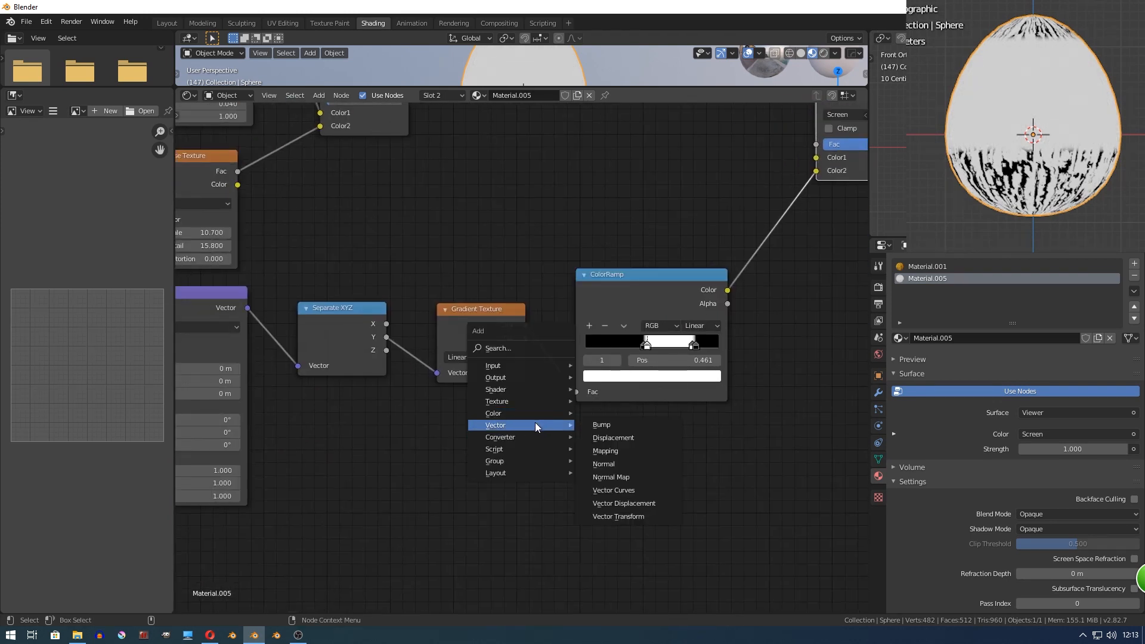
{"action": "mouse_move", "coordinate": [536, 401]}
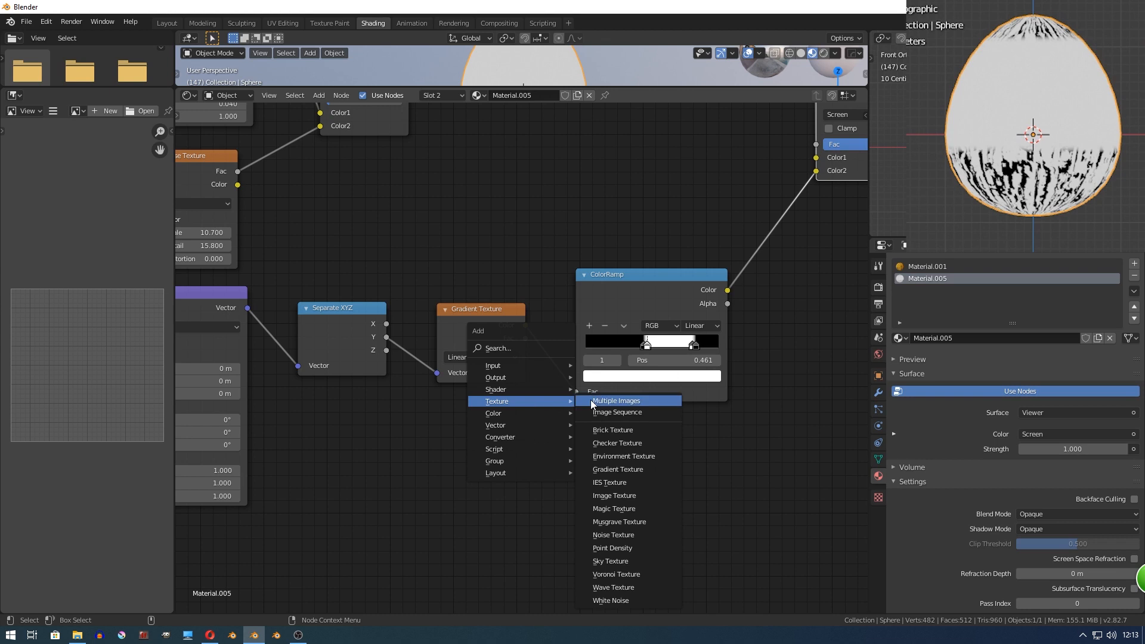
{"action": "left_click", "coordinate": [613, 535]}
{"action": "scroll", "coordinate": [385, 422], "scroll_direction": "down", "scroll_amount": 3}
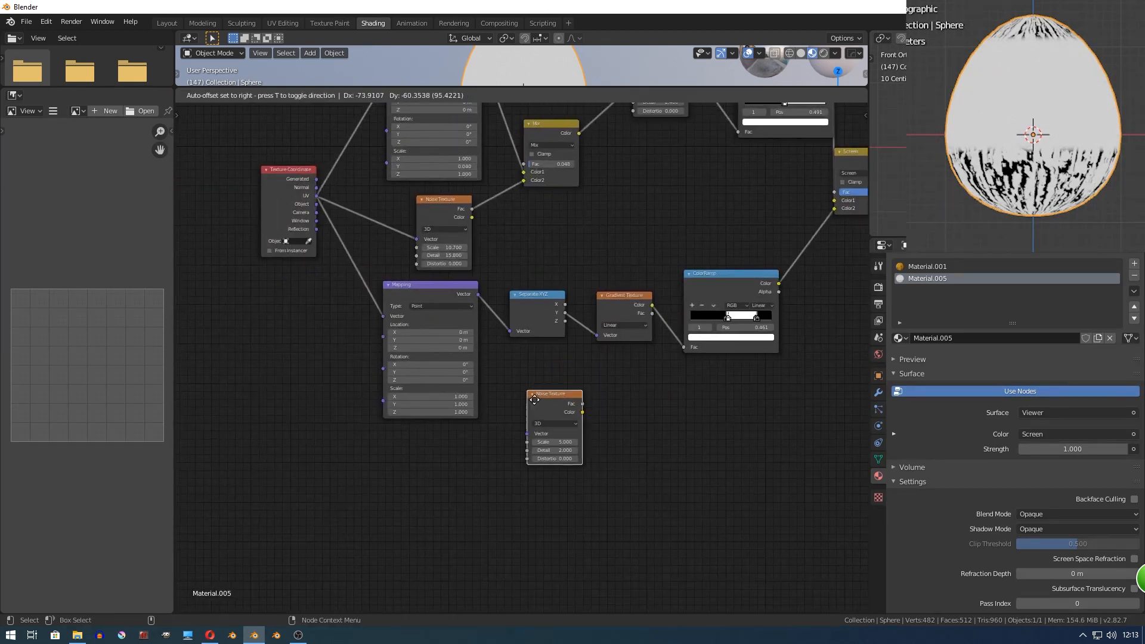
{"action": "left_click", "coordinate": [503, 401]}
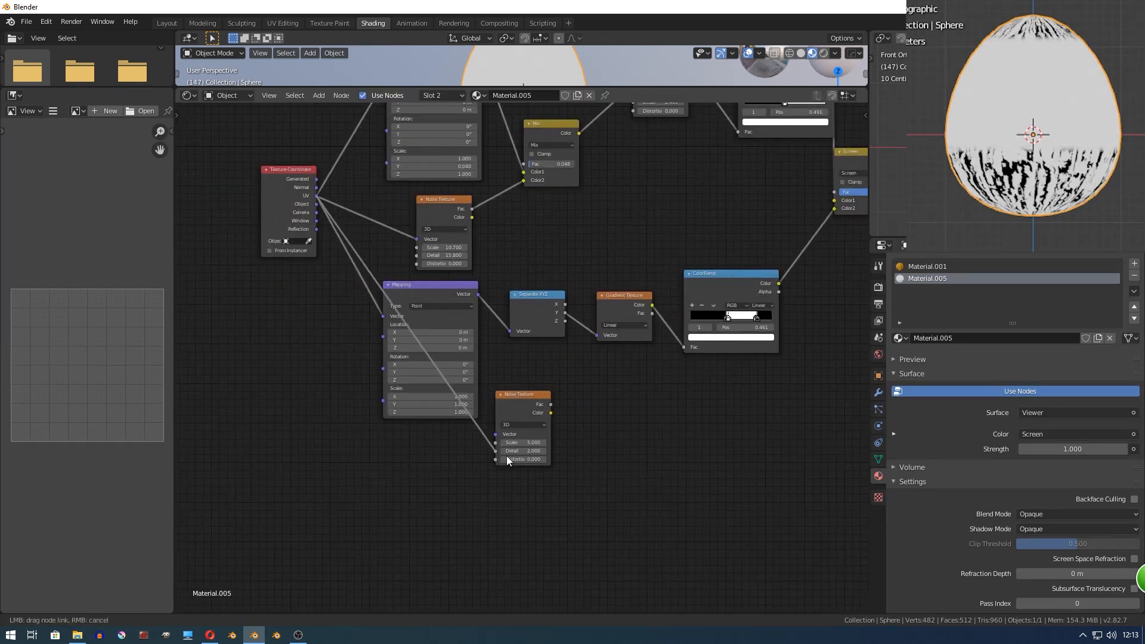
{"action": "left_click_drag", "start_coordinate": [502, 433], "coordinate": [500, 434]}
- Feed Separate XYZ from a Mix of the lower Mapping vector and the new noise, with Fac 0.500 and noise Scale 7.300
{"action": "left_click_drag", "start_coordinate": [518, 401], "coordinate": [517, 439]}
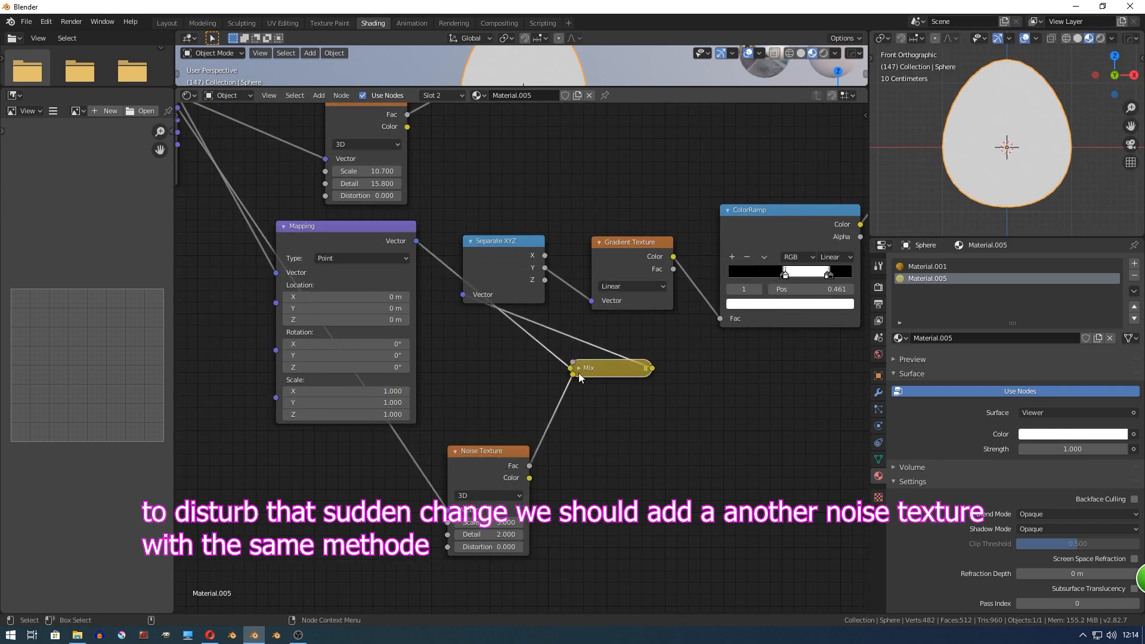
{"action": "left_click", "coordinate": [578, 367]}
{"action": "left_click", "coordinate": [625, 297], "text": "ctrl+shift"}
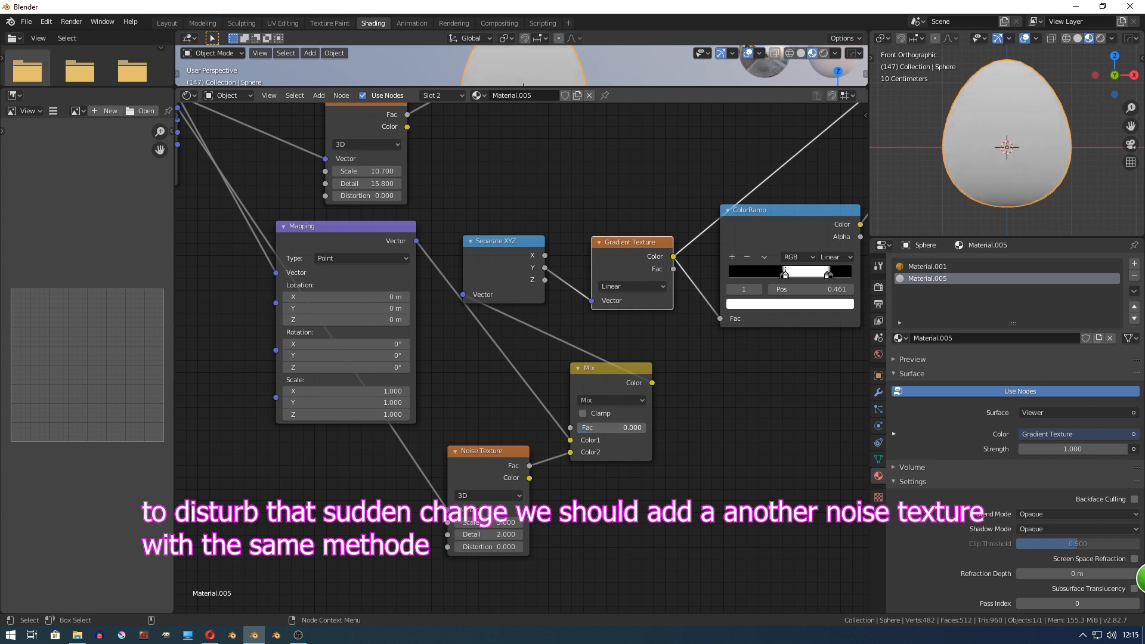
{"action": "middle_click_drag", "start_coordinate": [704, 286], "coordinate": [569, 337]}
{"action": "left_click", "coordinate": [611, 296], "text": "ctrl+shift"}
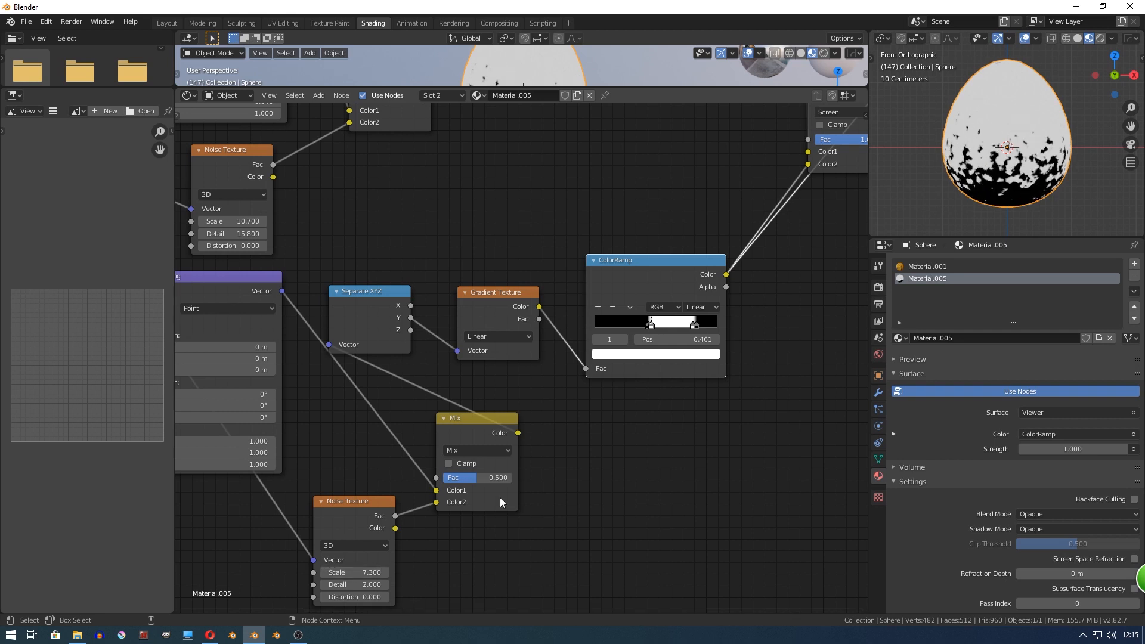
- Adjust the gradient ColorRamp's stops, moving stop 2 to 0.741, and switch the preview back to the Principled BSDF
{"action": "middle_click_drag", "start_coordinate": [985, 160], "coordinate": [969, 181]}
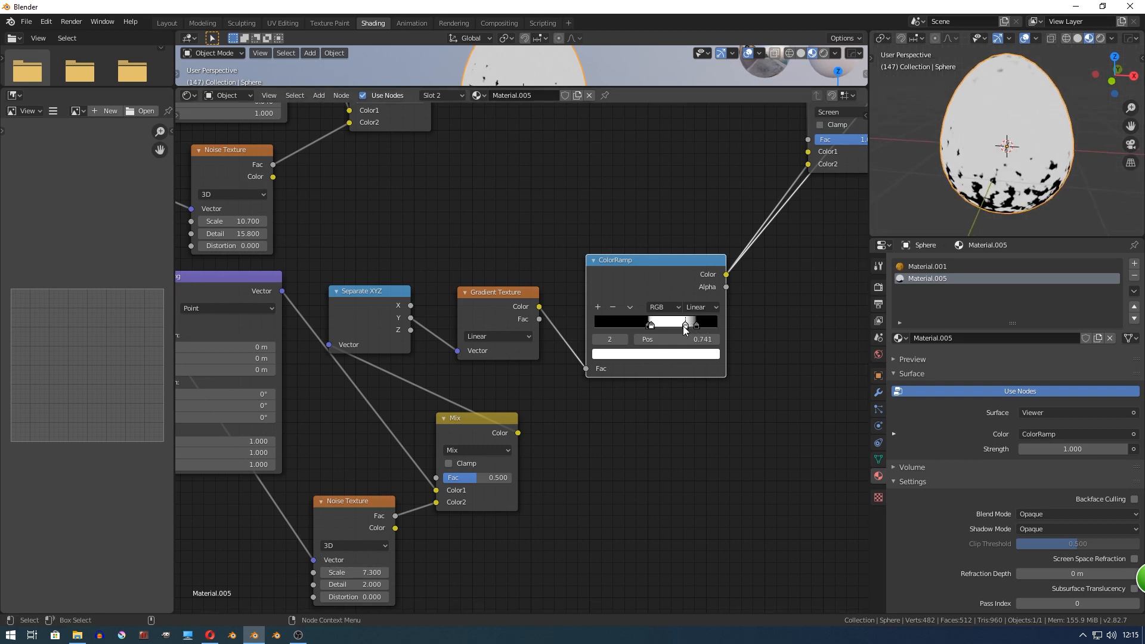
{"action": "left_click_drag", "start_coordinate": [654, 328], "coordinate": [656, 327]}
{"action": "key", "text": "Home"}
{"action": "left_click", "coordinate": [620, 210], "text": "ctrl+shift"}
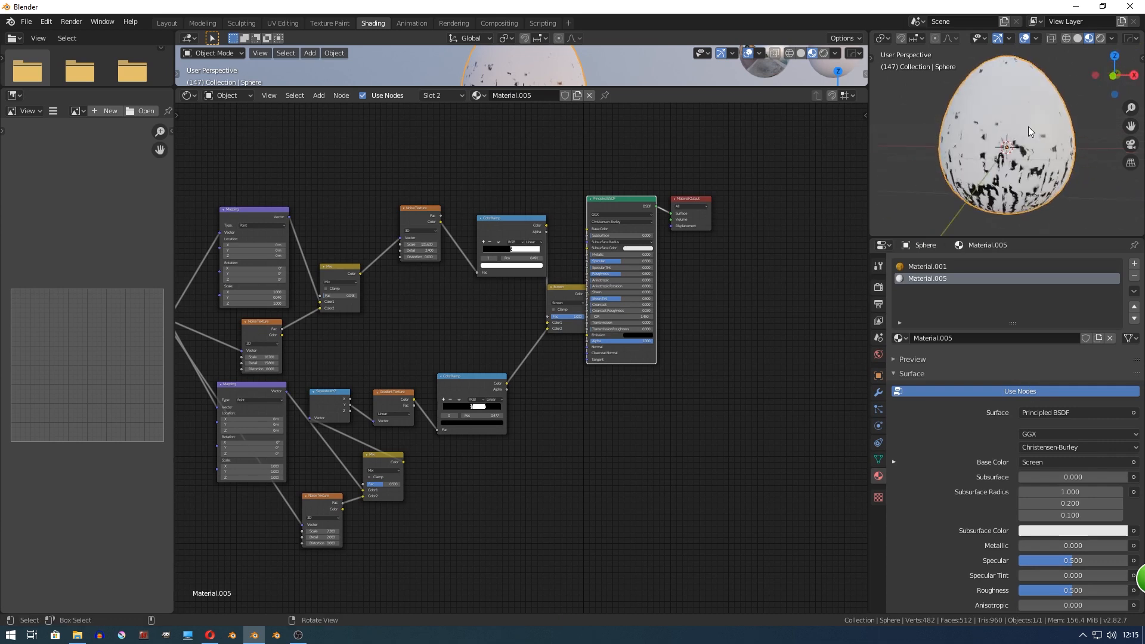
- Refine the gradient ColorRamp's upper stops, placing stop 3 at position 0.709
{"action": "scroll", "coordinate": [403, 397], "scroll_direction": "up", "scroll_amount": 2}
{"action": "scroll", "coordinate": [403, 397], "scroll_direction": "up", "scroll_amount": 4}
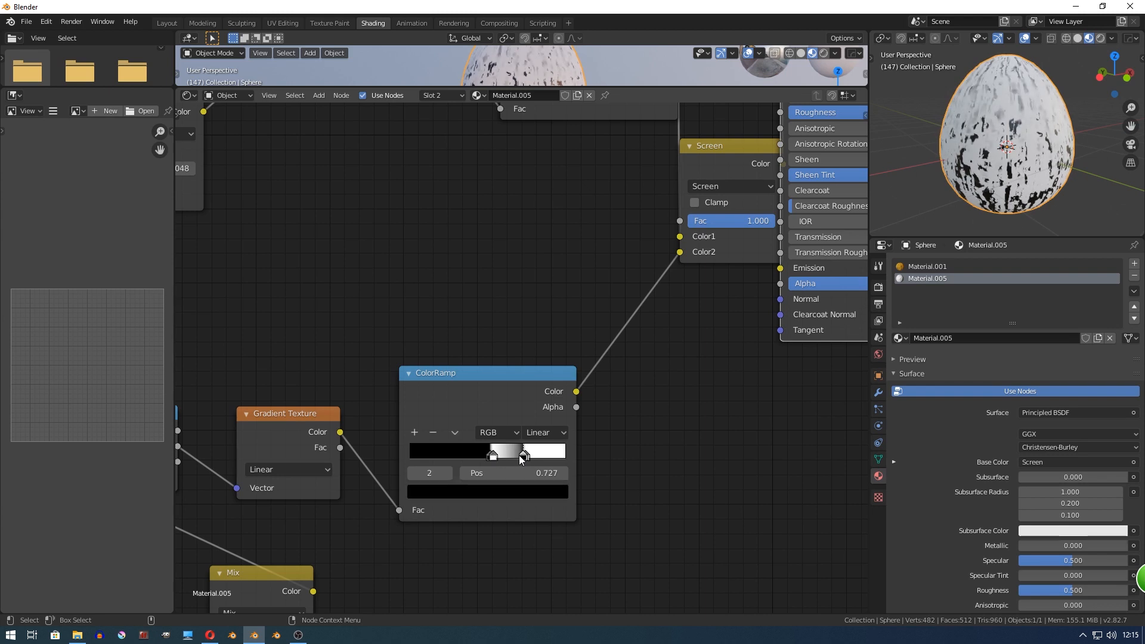
{"action": "left_click", "coordinate": [520, 457]}
{"action": "left_click_drag", "start_coordinate": [520, 459], "coordinate": [517, 459]}
{"action": "middle_click_drag", "start_coordinate": [1035, 137], "coordinate": [1100, 133]}
- Insert a MixRGB node between the Screen node and the Principled BSDF's Base Color
{"action": "scroll", "coordinate": [600, 358], "scroll_direction": "down", "scroll_amount": 5}
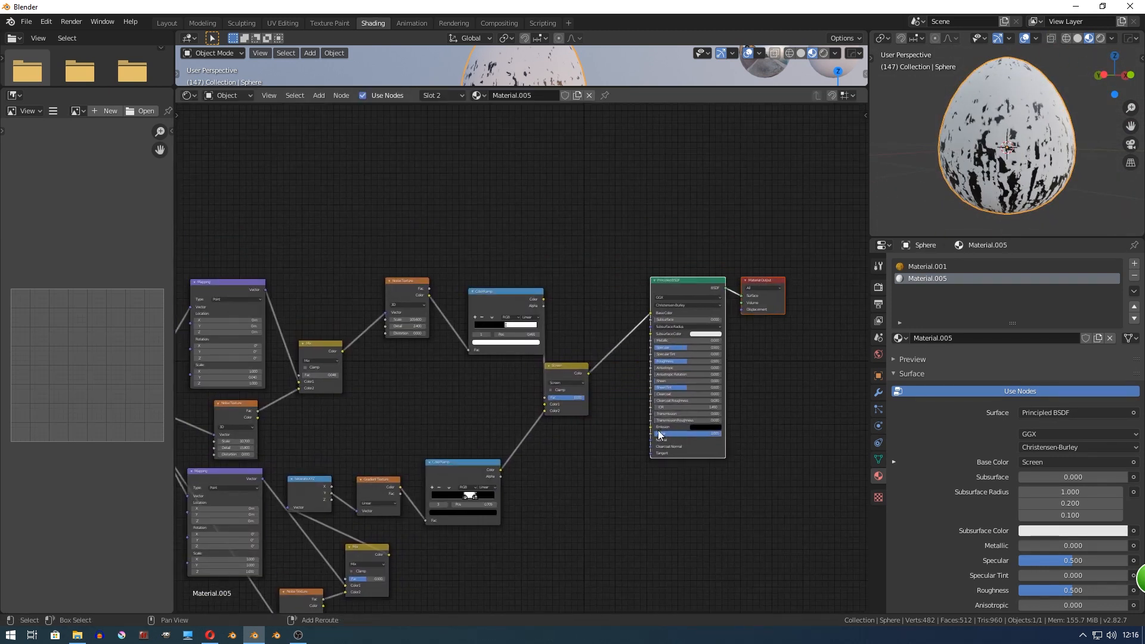
{"action": "key", "text": "shift+a"}
{"action": "mouse_move", "coordinate": [581, 406]}
{"action": "left_click", "coordinate": [665, 471]}
{"action": "left_click", "coordinate": [649, 338]}
- Move the Screen output's link from the new Mix node's Color1 to its Fac input
{"action": "scroll", "coordinate": [649, 338], "scroll_direction": "up", "scroll_amount": 2}
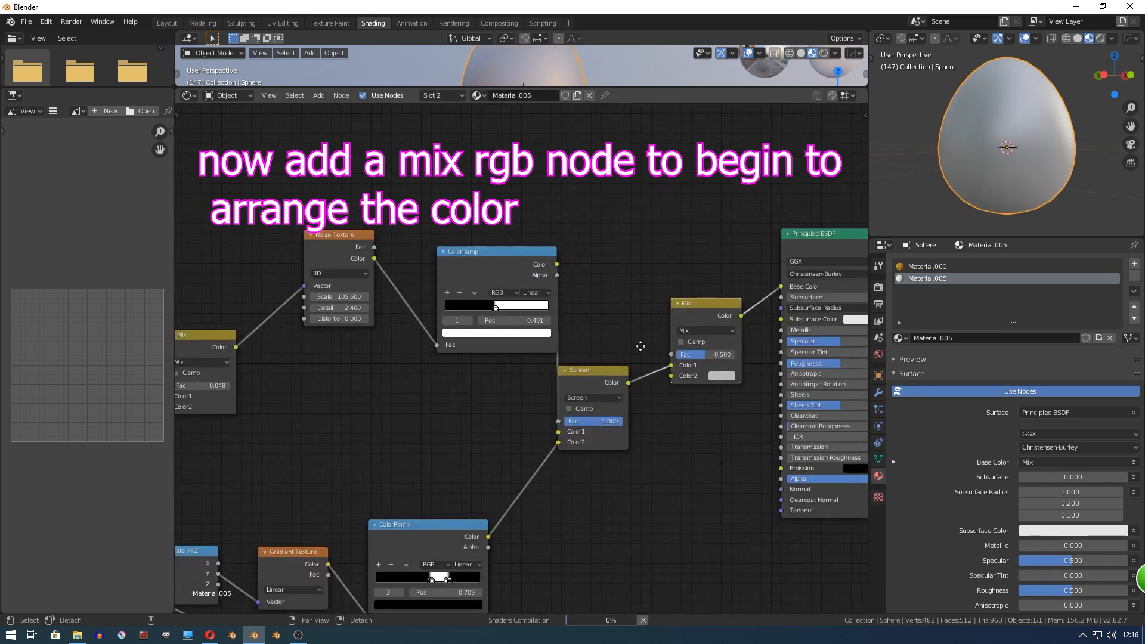
{"action": "middle_click_drag", "start_coordinate": [540, 331], "coordinate": [457, 329]}
{"action": "scroll", "coordinate": [597, 343], "scroll_direction": "up", "scroll_amount": 3}
{"action": "left_click_drag", "start_coordinate": [604, 363], "coordinate": [603, 350]}
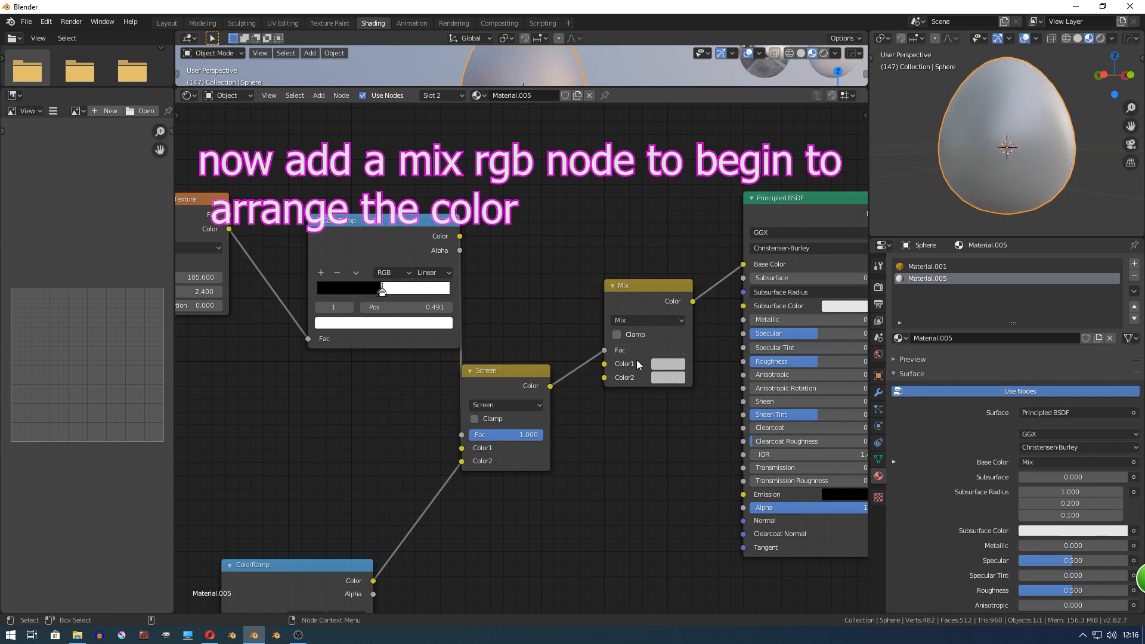
- Set the new Mix node's Color1 to dark green with H 0.297, S 1.000 and V 0.141
{"action": "left_click", "coordinate": [669, 365]}
{"action": "left_click", "coordinate": [658, 215]}
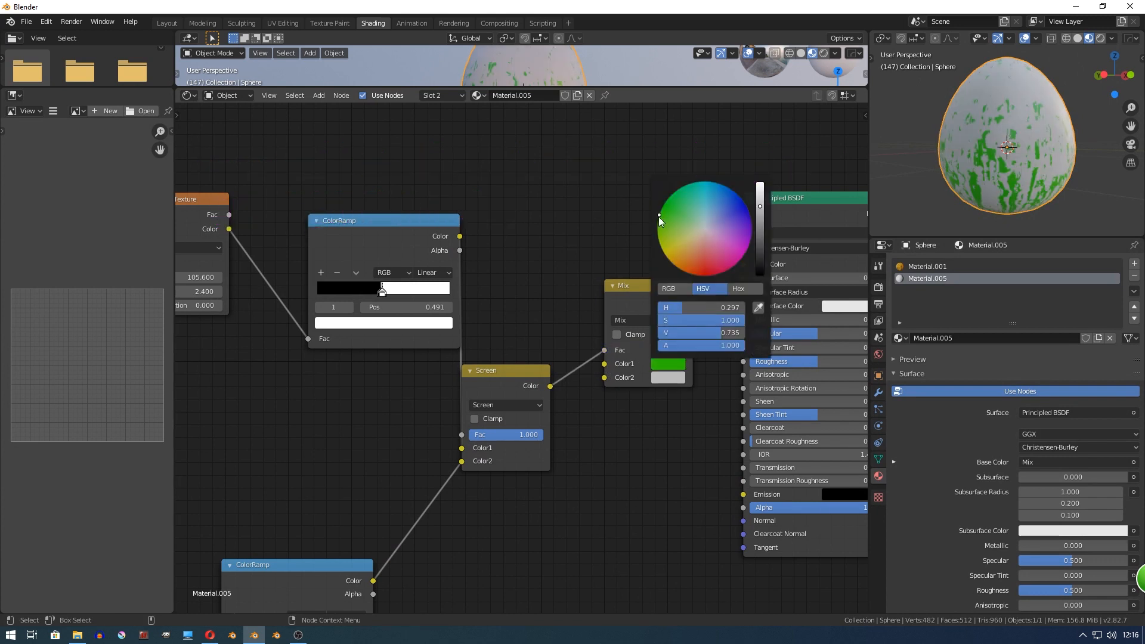
{"action": "left_click_drag", "start_coordinate": [763, 234], "coordinate": [760, 261]}
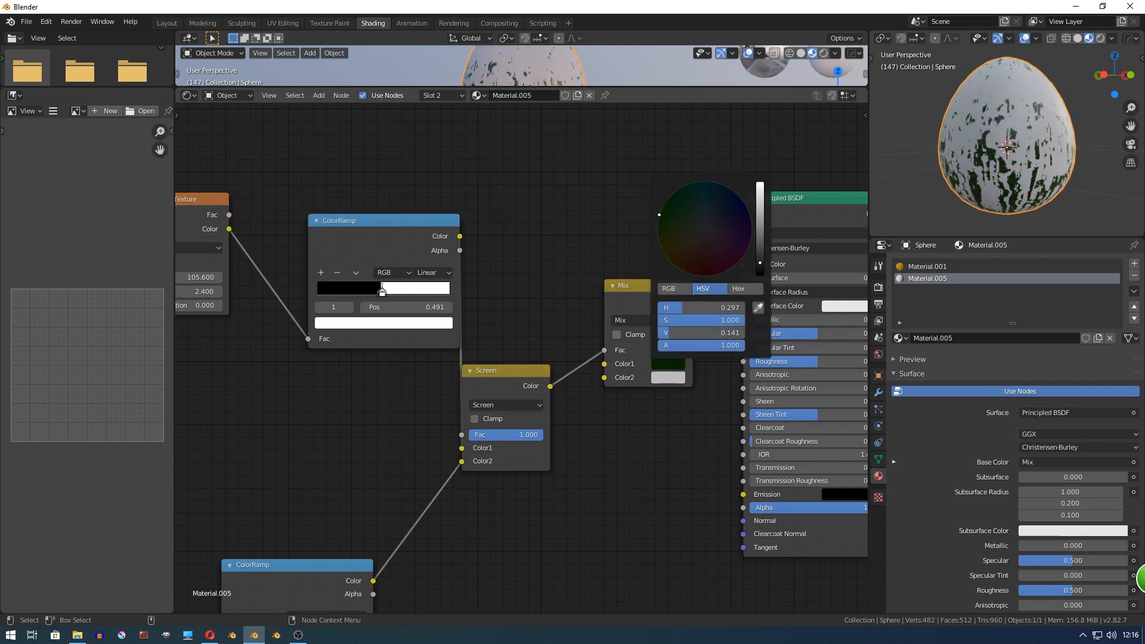
- Set the new Mix node's Color2 to a bright golden yellow to pair with the dark green Color1
{"action": "left_click", "coordinate": [658, 377]}
{"action": "left_click", "coordinate": [664, 268]}
{"action": "left_click_drag", "start_coordinate": [664, 266], "coordinate": [669, 273]}
{"action": "left_click_drag", "start_coordinate": [760, 224], "coordinate": [760, 194]}
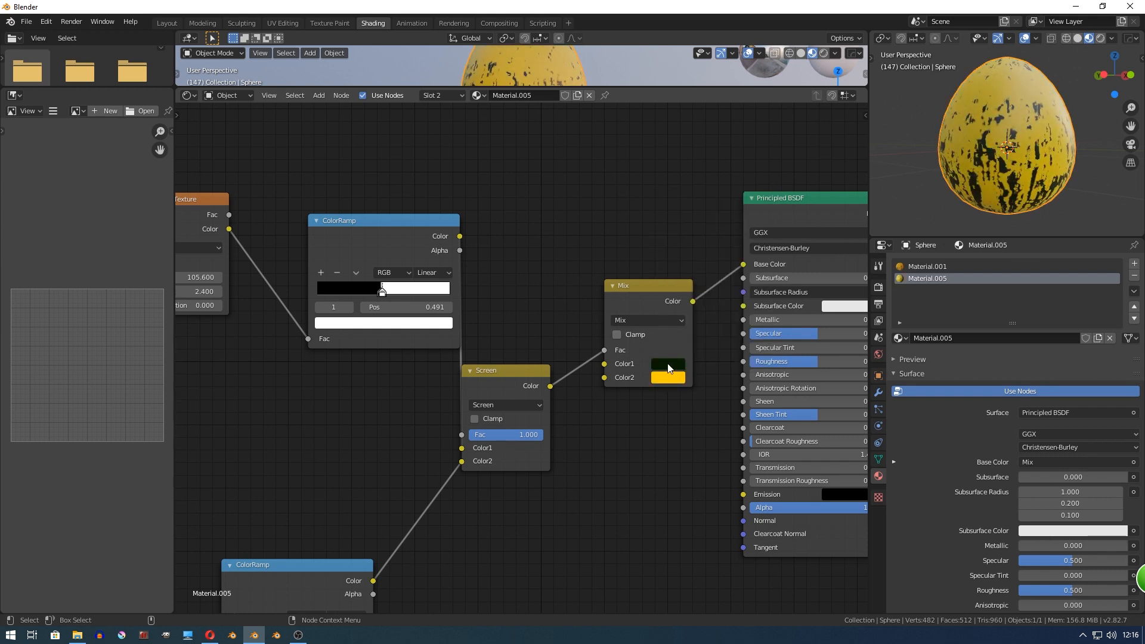
{"action": "left_click", "coordinate": [667, 363]}
- Move the Principled BSDF and Material Output nodes away from the Mix node to make room between them
{"action": "scroll", "coordinate": [504, 254], "scroll_direction": "down", "scroll_amount": 6}
{"action": "middle_click_drag", "start_coordinate": [602, 307], "coordinate": [543, 308]}
{"action": "scroll", "coordinate": [524, 346], "scroll_direction": "up", "scroll_amount": 4}
{"action": "left_click_drag", "start_coordinate": [720, 172], "coordinate": [879, 352]}
{"action": "key", "text": "g"}
{"action": "left_click", "coordinate": [864, 398]}
- Add a Bump node, feed its Height from the Screen node's Color, and link its output to the Principled BSDF's Normal
{"action": "key", "text": "shift+a"}
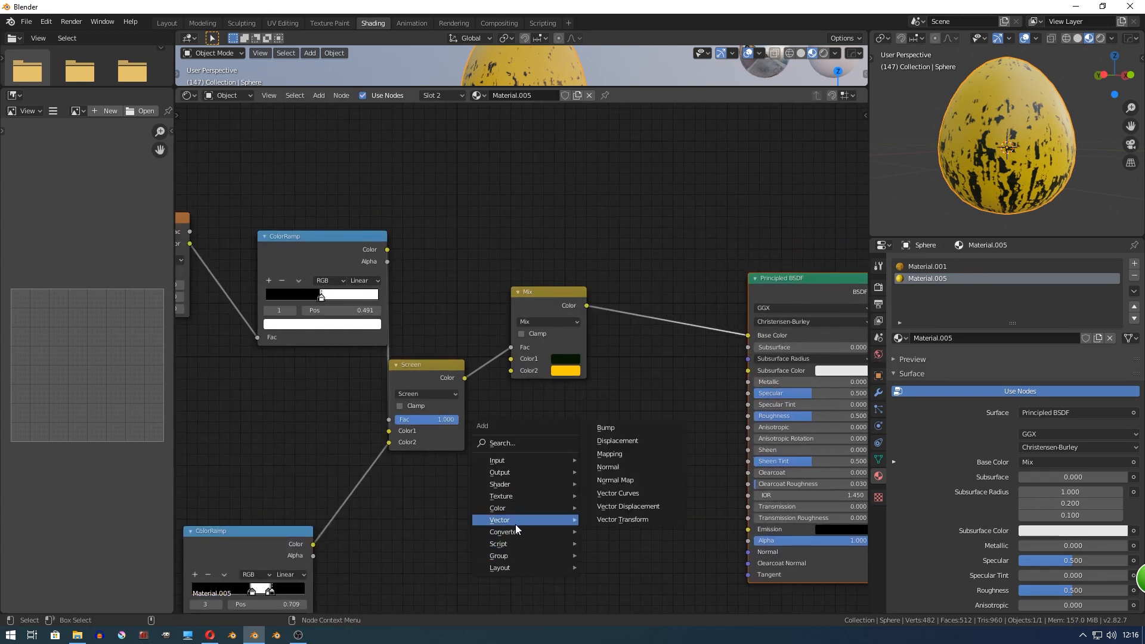
{"action": "left_click", "coordinate": [611, 429]}
{"action": "left_click", "coordinate": [557, 457]}
{"action": "left_click_drag", "start_coordinate": [531, 517], "coordinate": [536, 521]}
{"action": "middle_click_drag", "start_coordinate": [536, 521], "coordinate": [434, 461]}
{"action": "left_click_drag", "start_coordinate": [510, 409], "coordinate": [645, 491]}
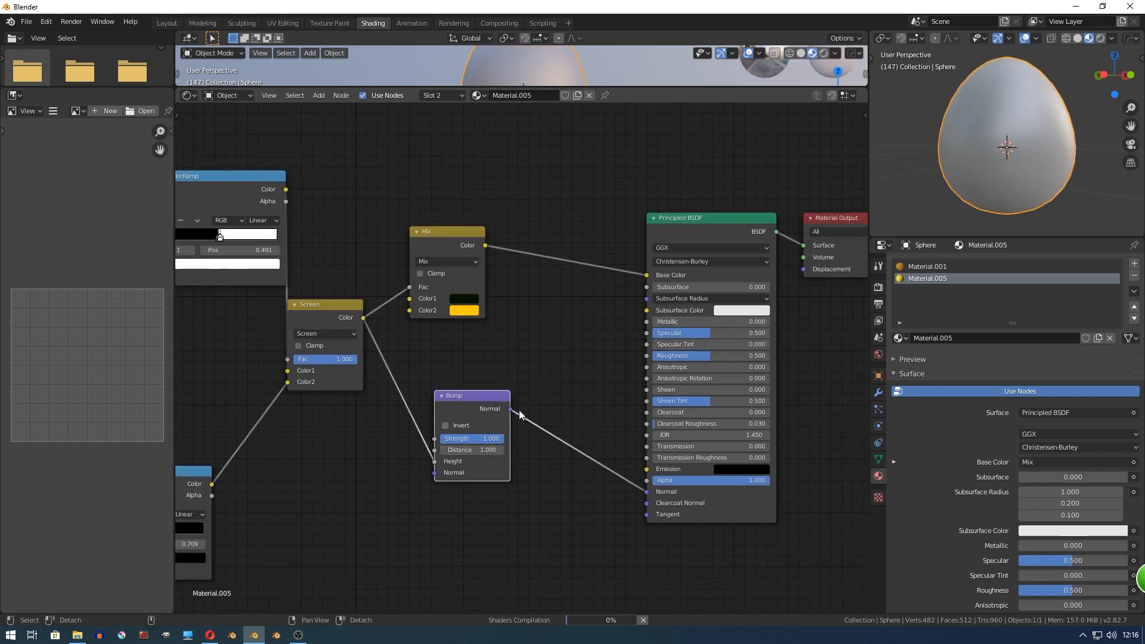
- Enable Invert on the Bump node and replace its Height link with the Noise Texture's Fac output
{"action": "middle_click_drag", "start_coordinate": [517, 410], "coordinate": [615, 395]}
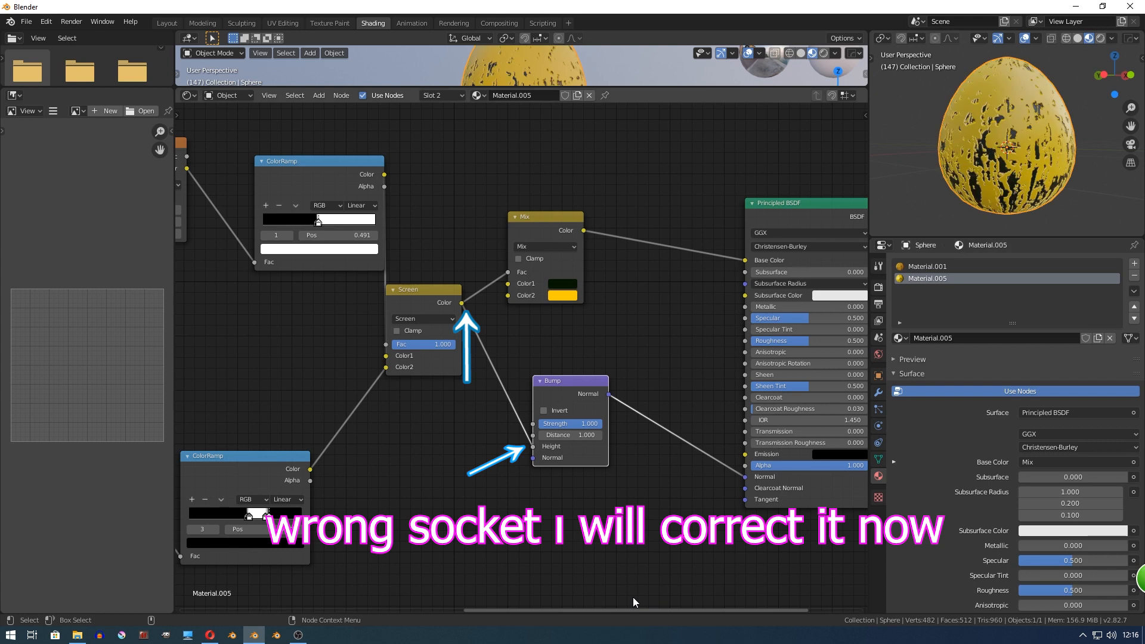
{"action": "scroll", "coordinate": [685, 338], "scroll_direction": "up", "scroll_amount": 1}
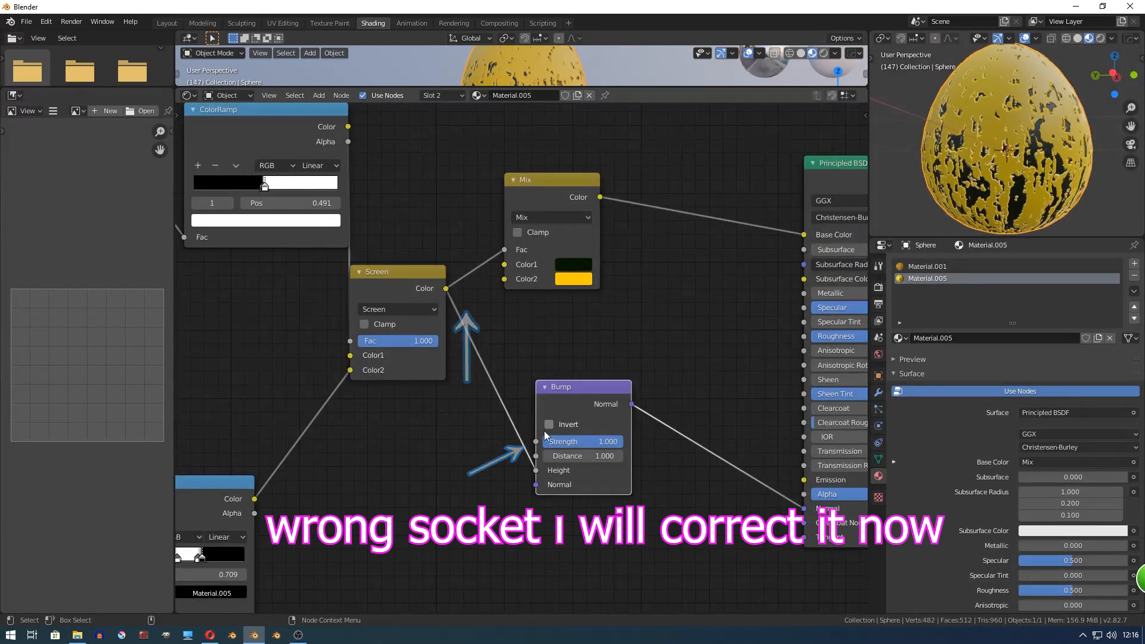
{"action": "left_click", "coordinate": [549, 425]}
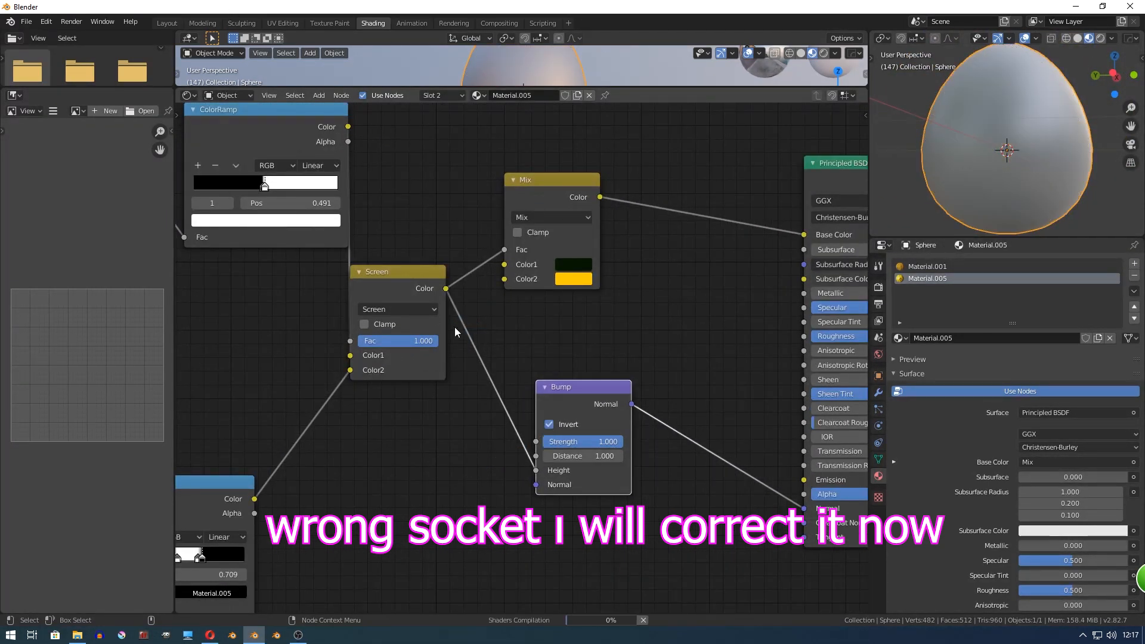
{"action": "scroll", "coordinate": [455, 331], "scroll_direction": "down", "scroll_amount": 3}
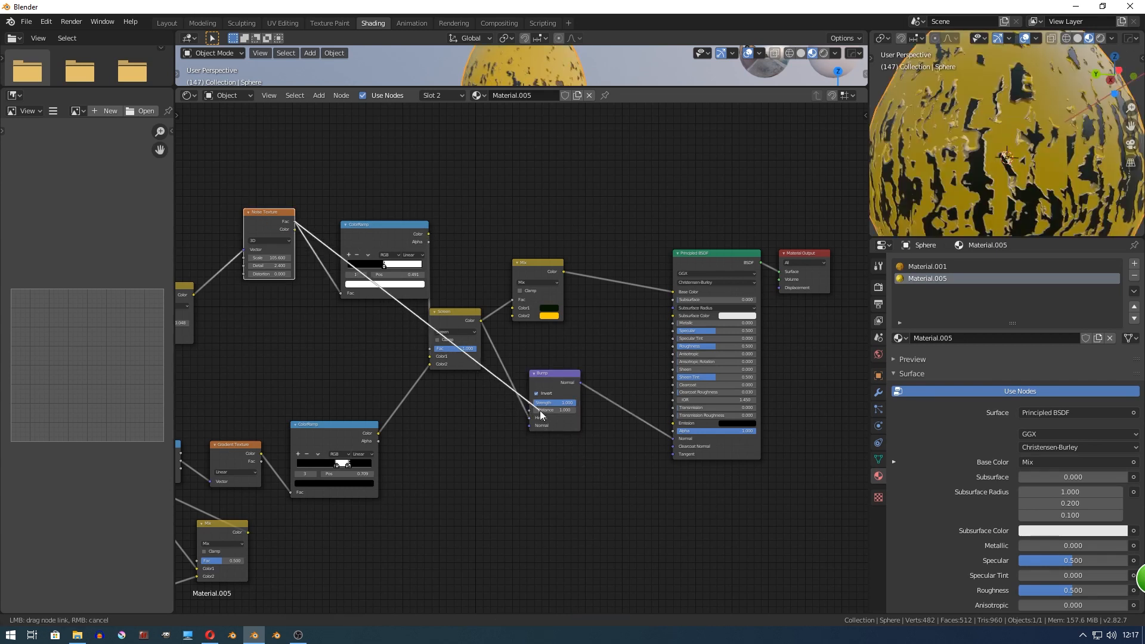
{"action": "left_click_drag", "start_coordinate": [541, 415], "coordinate": [538, 411]}
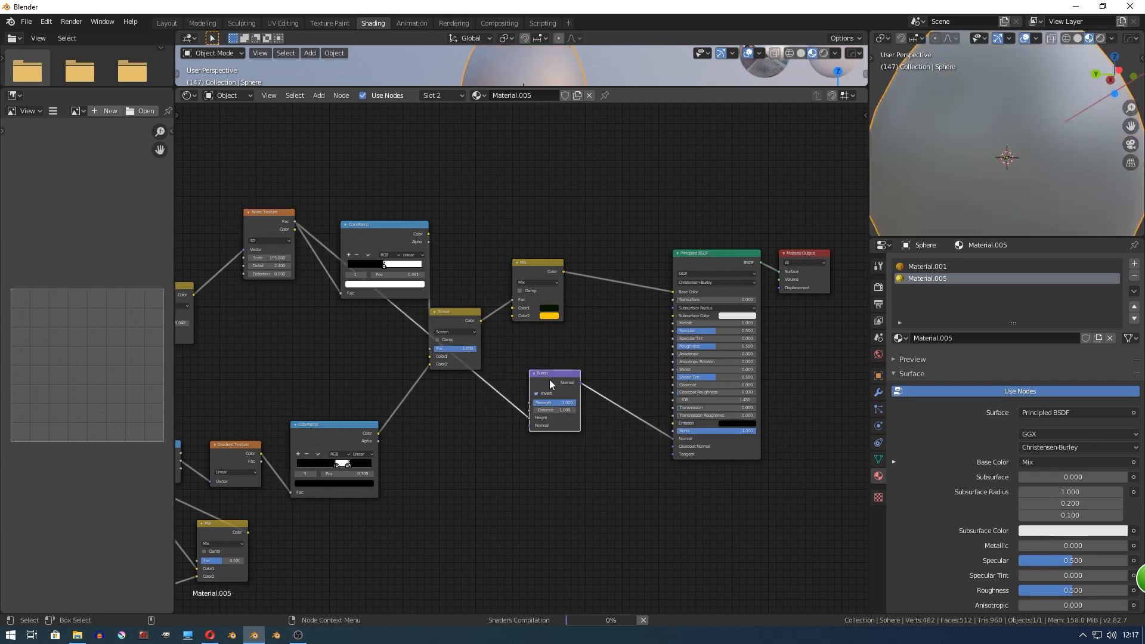
- Insert a ColorRamp between the Noise Texture's Fac output and the Bump node's Height input
{"action": "key", "text": "shift+a"}
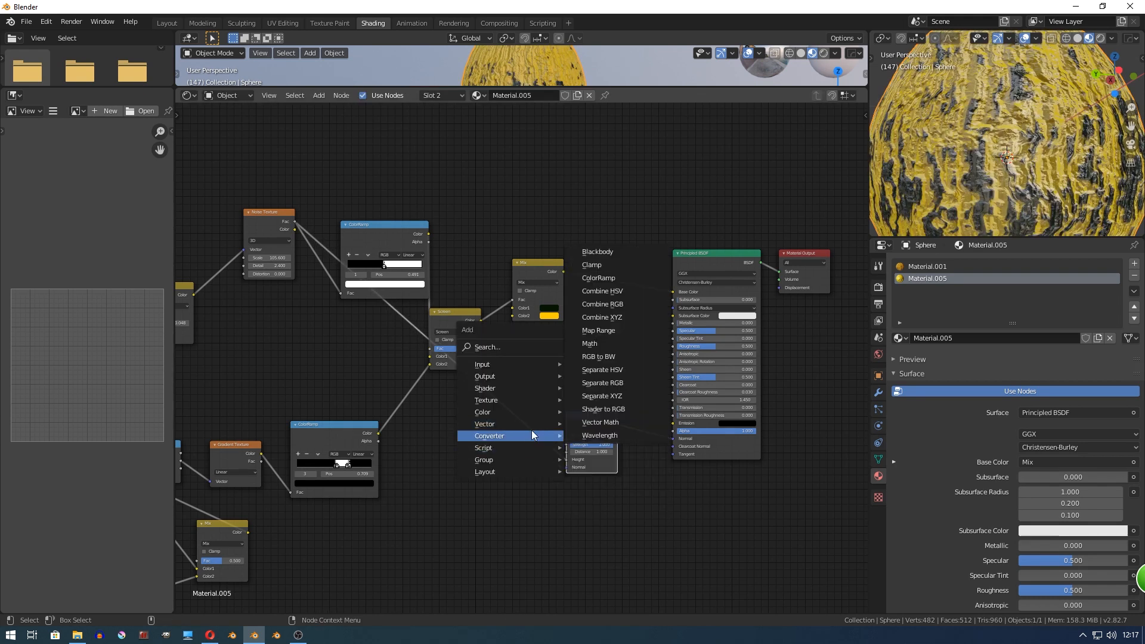
{"action": "mouse_move", "coordinate": [518, 406]}
{"action": "mouse_move", "coordinate": [489, 436]}
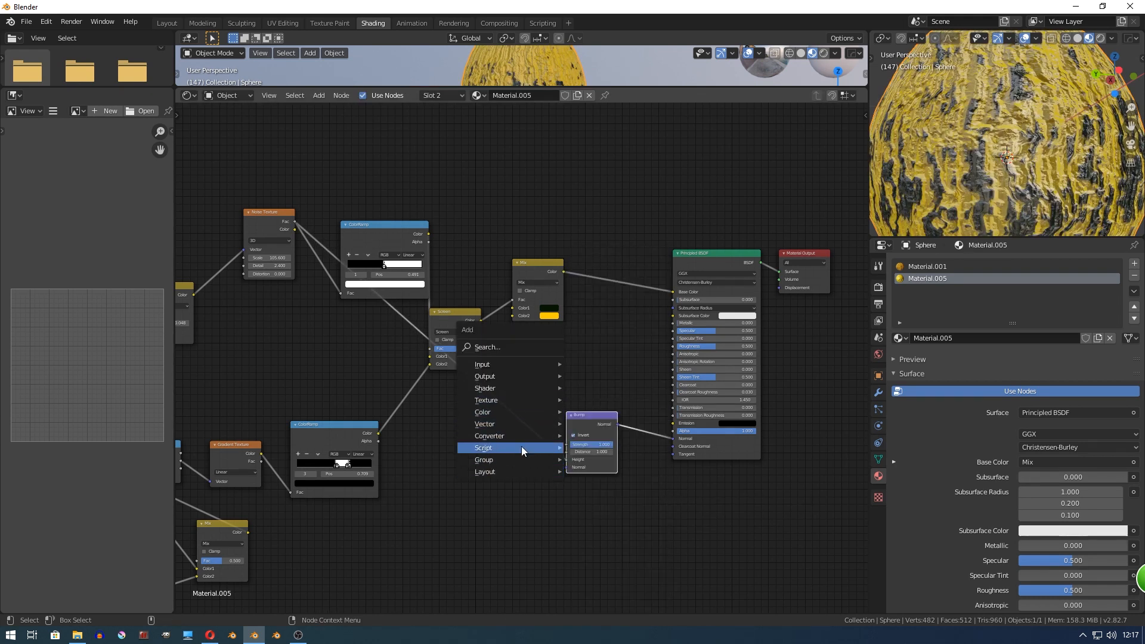
{"action": "left_click", "coordinate": [596, 276]}
{"action": "left_click", "coordinate": [492, 417]}
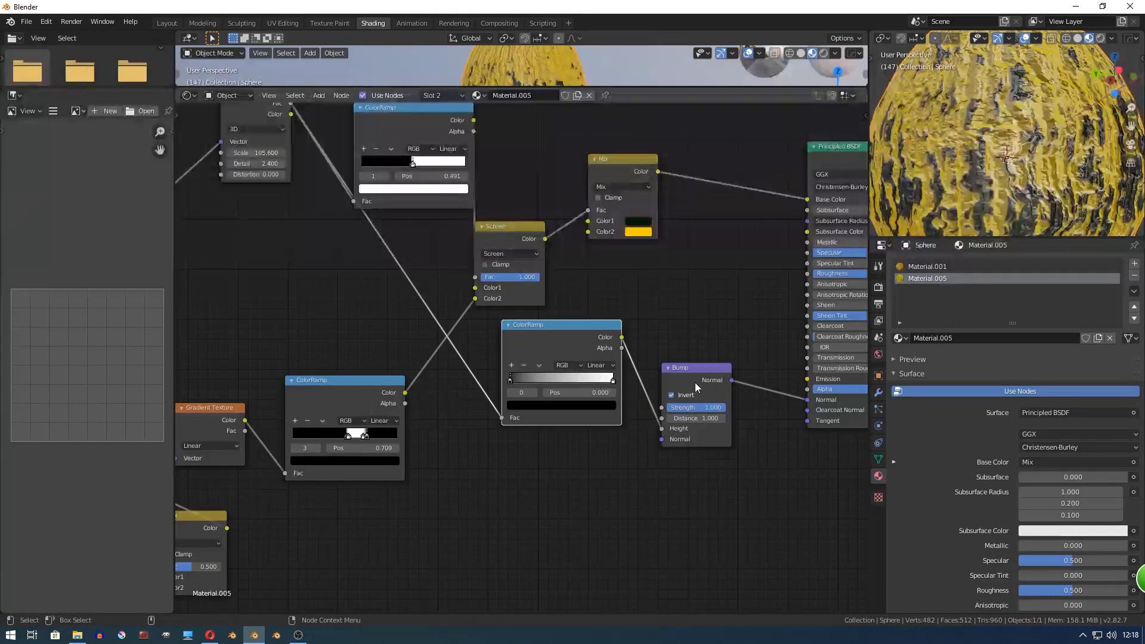
- Reduce the Bump node's Strength to 0.475 and inspect the surface relief on the egg
{"action": "left_click_drag", "start_coordinate": [707, 406], "coordinate": [677, 407]}
{"action": "scroll", "coordinate": [1014, 152], "scroll_direction": "down", "scroll_amount": 5}
{"action": "middle_click_drag", "start_coordinate": [1014, 152], "coordinate": [971, 152]}
{"action": "scroll", "coordinate": [996, 156], "scroll_direction": "up", "scroll_amount": 2}
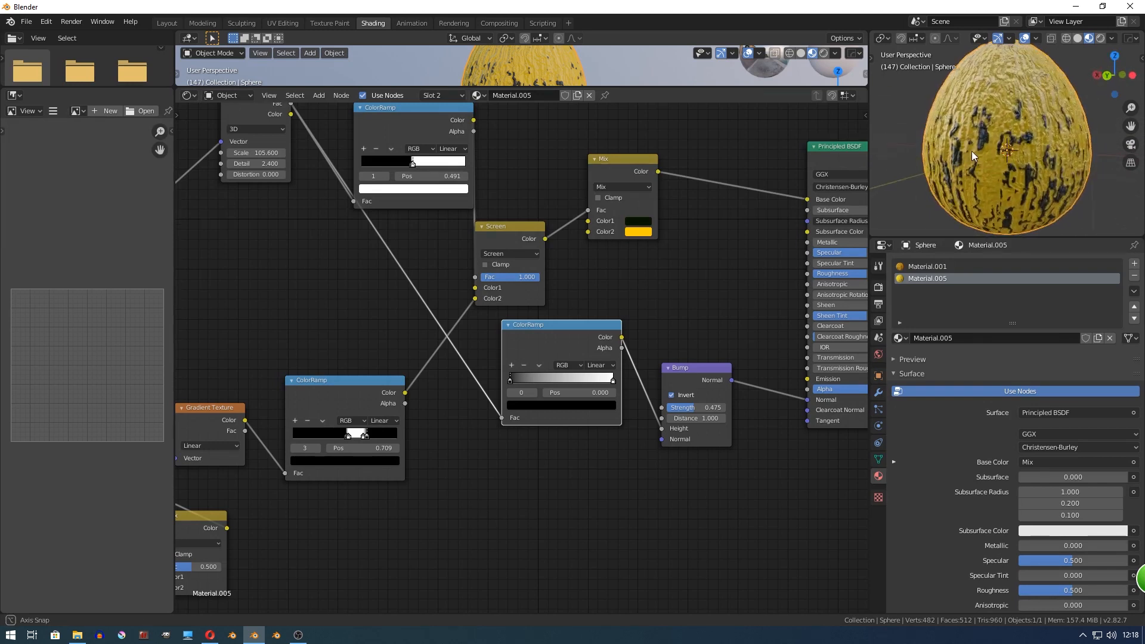
{"action": "scroll", "coordinate": [645, 279], "scroll_direction": "down", "scroll_amount": 2}
{"action": "scroll", "coordinate": [644, 279], "scroll_direction": "up", "scroll_amount": 2}
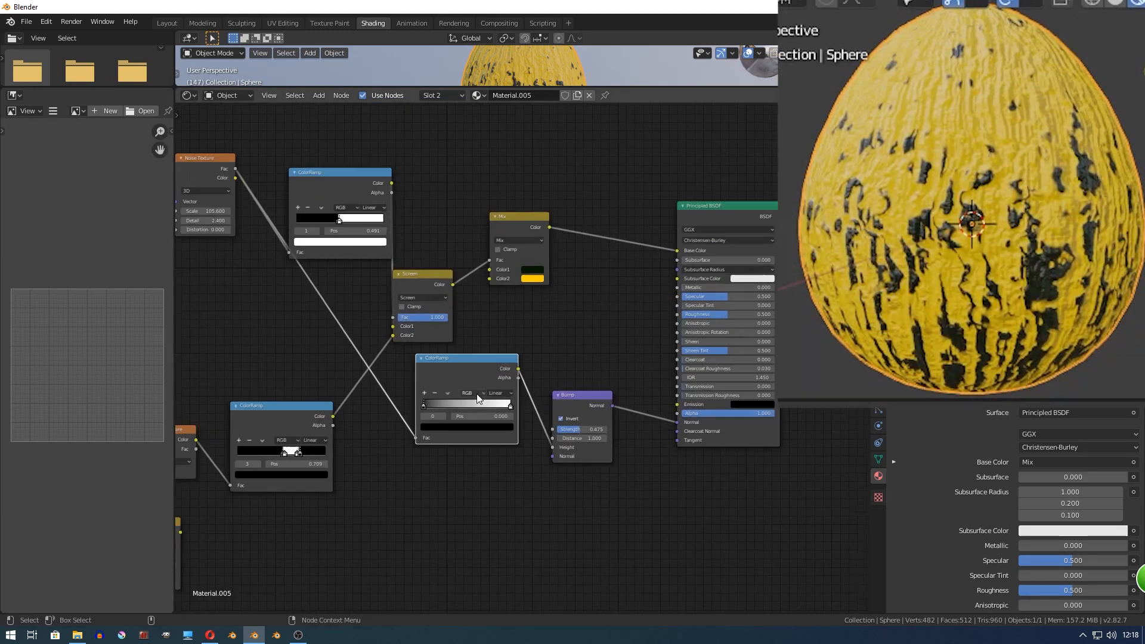
- Reposition the bump ColorRamp and Bump nodes lower to free space below the colour Mix node
{"action": "left_click_drag", "start_coordinate": [454, 356], "coordinate": [443, 375]}
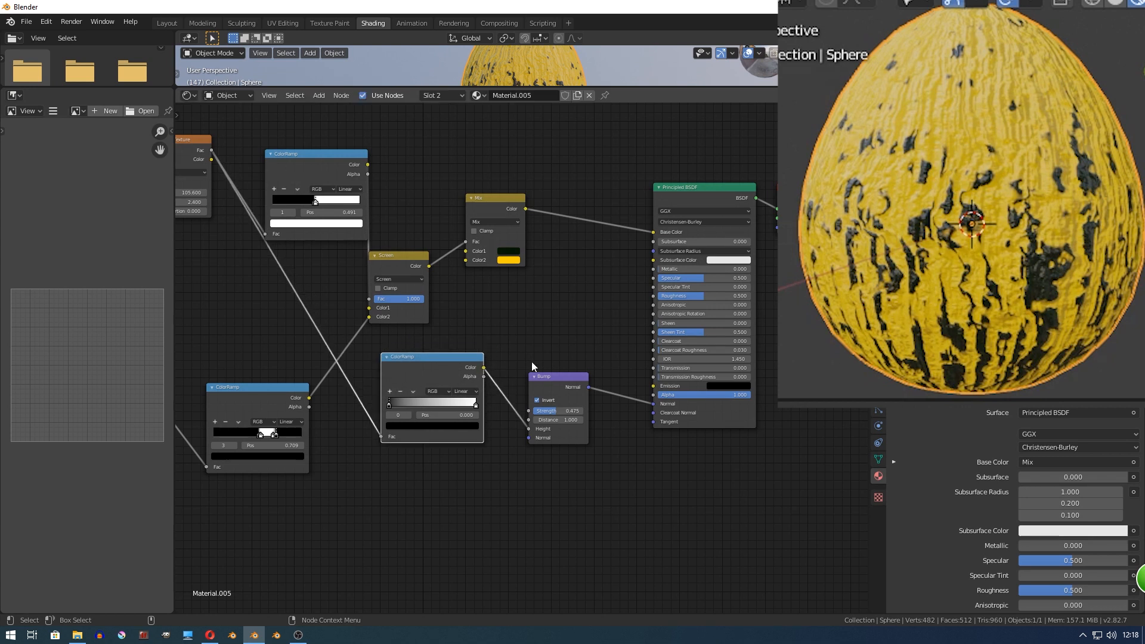
{"action": "left_click_drag", "start_coordinate": [536, 375], "coordinate": [554, 402]}
{"action": "left_click_drag", "start_coordinate": [458, 376], "coordinate": [450, 407]}
- Add a second MixRGB node below the first and link the Screen node's Color to its Fac
{"action": "key", "text": "shift+a"}
{"action": "mouse_move", "coordinate": [465, 292]}
{"action": "left_click", "coordinate": [599, 351]}
{"action": "left_click", "coordinate": [467, 273]}
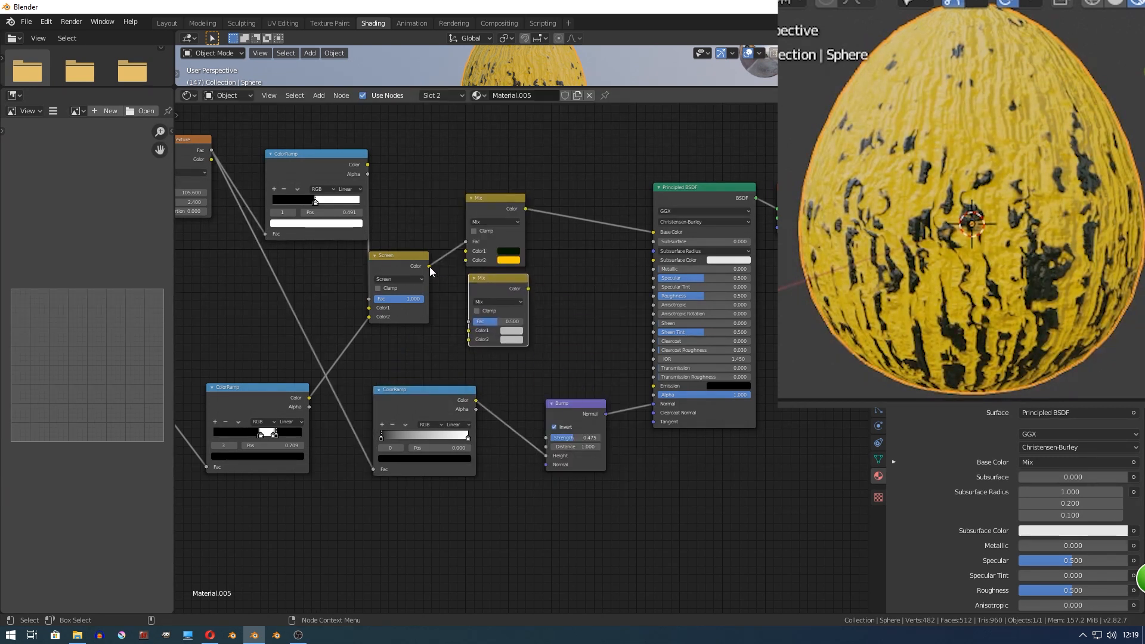
{"action": "left_click_drag", "start_coordinate": [429, 266], "coordinate": [477, 326]}
- Give the second Mix node the same dark green and yellow colours and link it to the Principled BSDF's Subsurface Color
{"action": "scroll", "coordinate": [515, 331], "scroll_direction": "up", "scroll_amount": 2}
{"action": "left_click", "coordinate": [496, 318]}
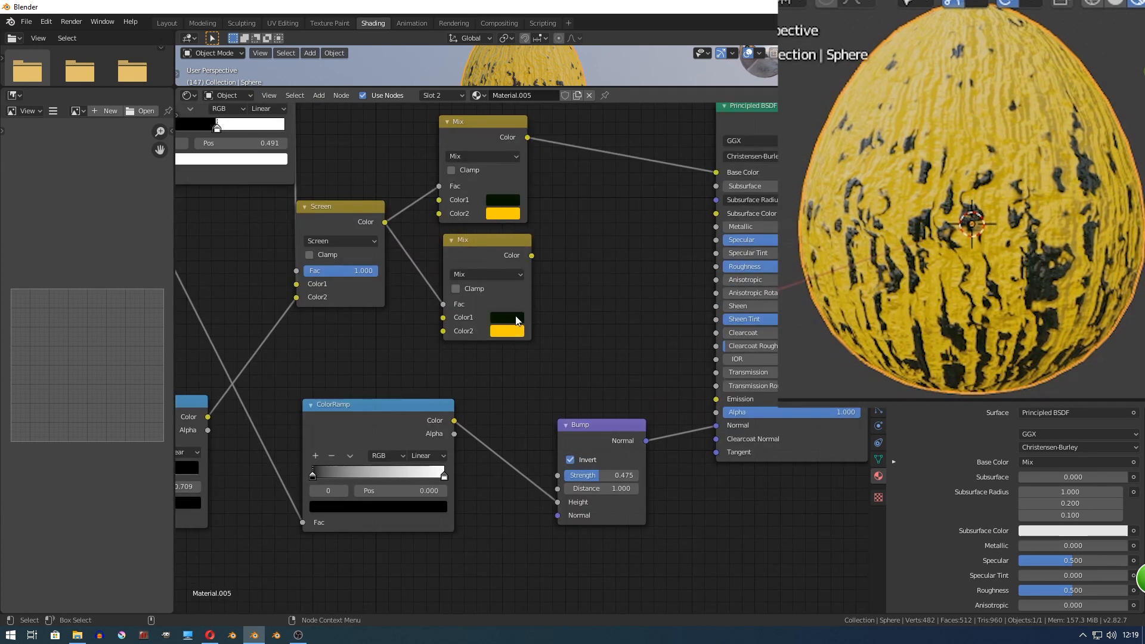
{"action": "left_click_drag", "start_coordinate": [723, 200], "coordinate": [718, 213]}
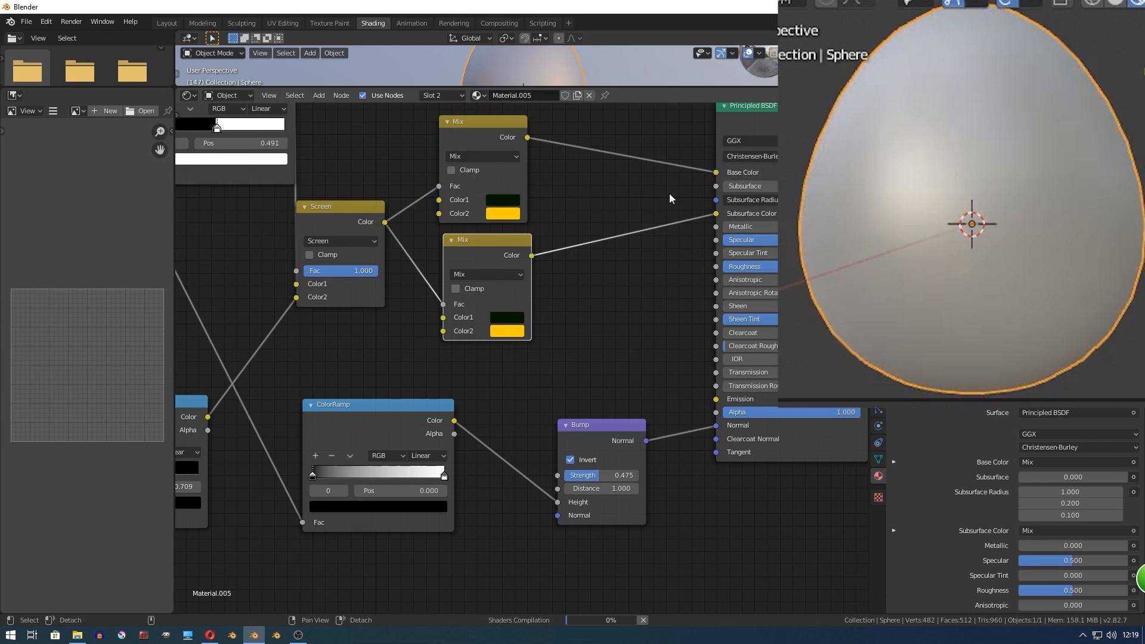
- Review the material's settings and raise the Principled BSDF's Subsurface amount to a low value
{"action": "middle_click_drag", "start_coordinate": [719, 214], "coordinate": [608, 268]}
{"action": "scroll", "coordinate": [975, 453], "scroll_direction": "down", "scroll_amount": 10}
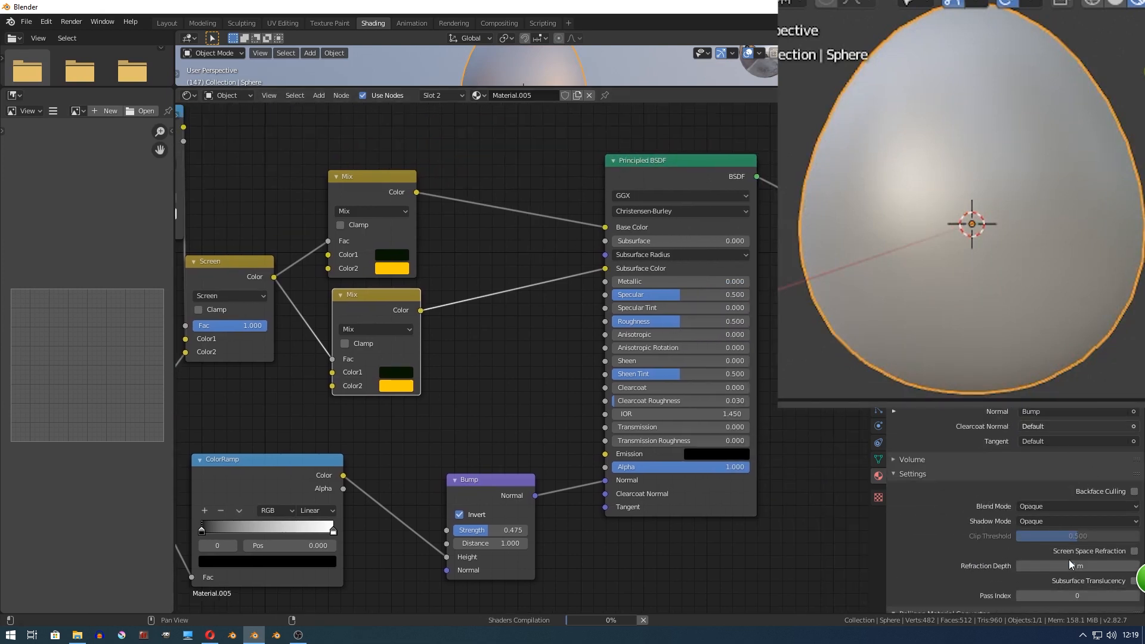
{"action": "scroll", "coordinate": [1118, 452], "scroll_direction": "down", "scroll_amount": 8}
{"action": "scroll", "coordinate": [743, 197], "scroll_direction": "up", "scroll_amount": 2}
{"action": "left_click_drag", "start_coordinate": [642, 223], "coordinate": [666, 223]}
{"action": "scroll", "coordinate": [510, 247], "scroll_direction": "down", "scroll_amount": 3}
- Add a Noise Texture below the bump ColorRamp and link the Texture Coordinate node to its Vector input
{"action": "key", "text": "shift+a"}
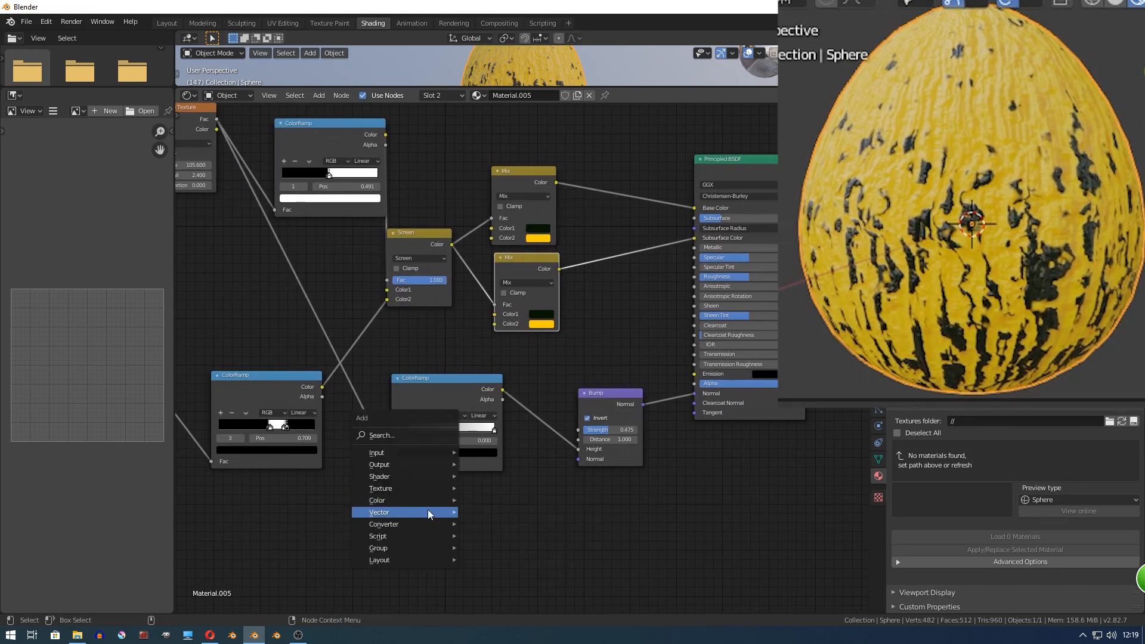
{"action": "mouse_move", "coordinate": [406, 489]}
{"action": "left_click", "coordinate": [500, 422]}
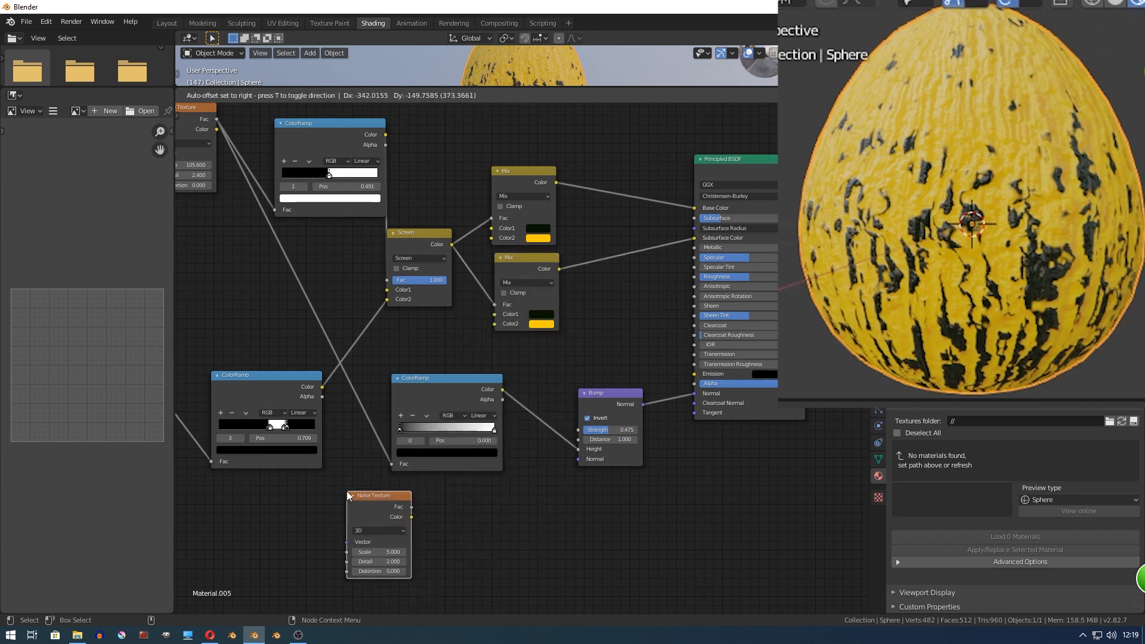
{"action": "left_click", "coordinate": [346, 492]}
{"action": "key", "text": "Home"}
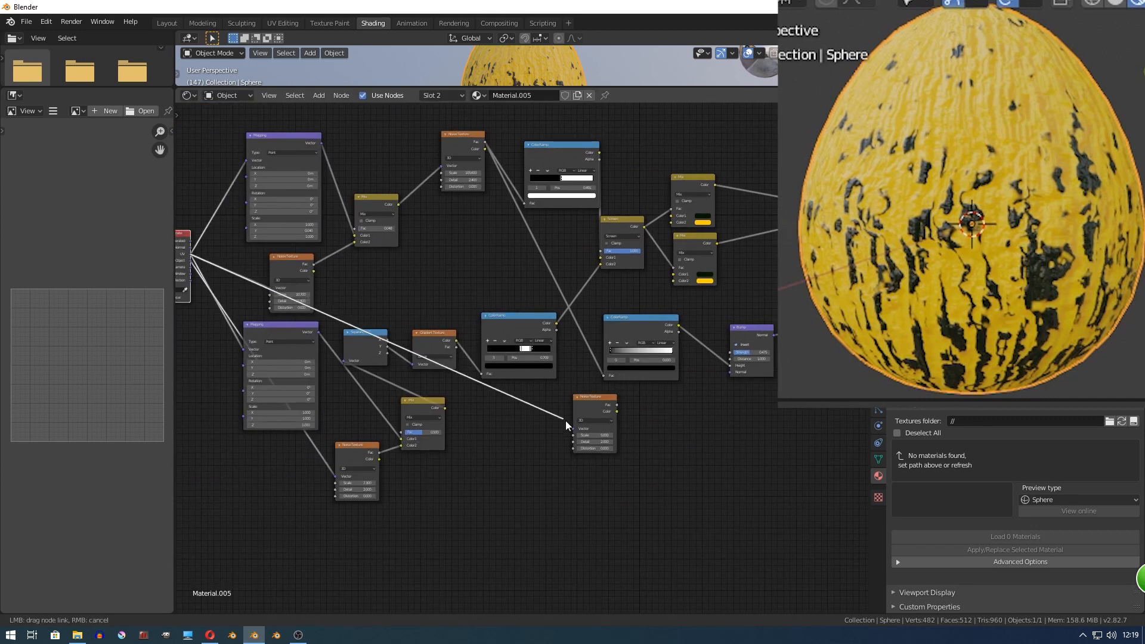
{"action": "left_click_drag", "start_coordinate": [594, 413], "coordinate": [591, 422]}
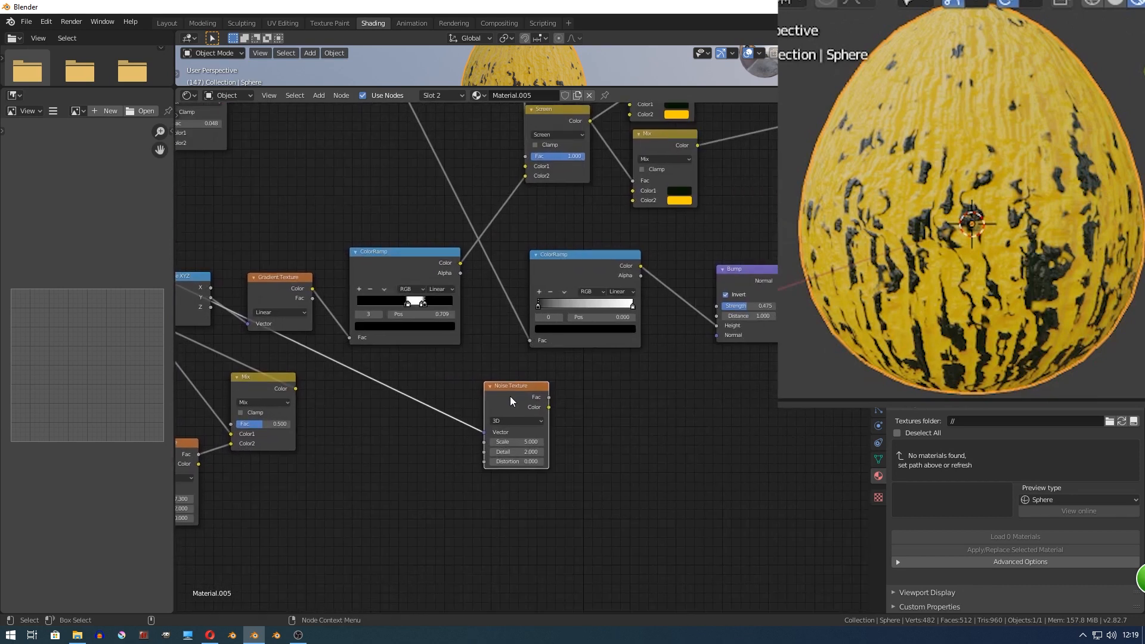
{"action": "left_click_drag", "start_coordinate": [510, 396], "coordinate": [465, 405]}
- Preview the new Noise Texture on the egg and insert a Mapping node before it with Scale Y set to 0
{"action": "left_click", "coordinate": [467, 406], "text": "ctrl+shift"}
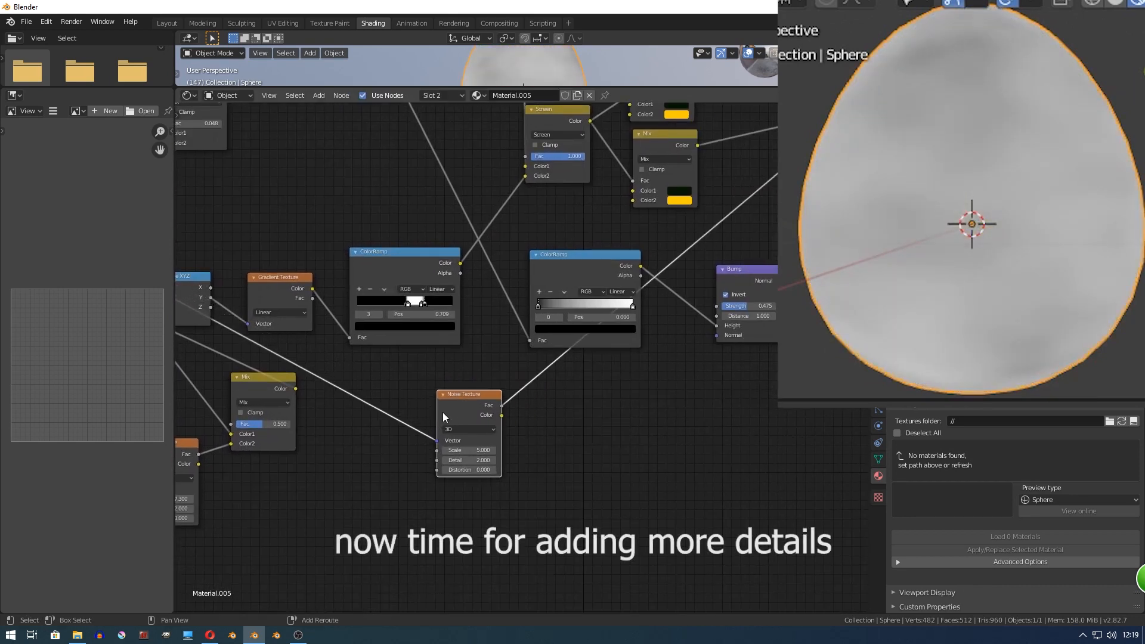
{"action": "left_click", "coordinate": [455, 491]}
{"action": "left_click", "coordinate": [391, 417]}
{"action": "scroll", "coordinate": [324, 541], "scroll_direction": "up", "scroll_amount": 2}
{"action": "mouse_move", "coordinate": [336, 563]}
{"action": "left_mouse_down"}
{"action": "mouse_move", "coordinate": [298, 563]}
{"action": "mouse_move", "coordinate": [336, 563]}
{"action": "left_mouse_up"}
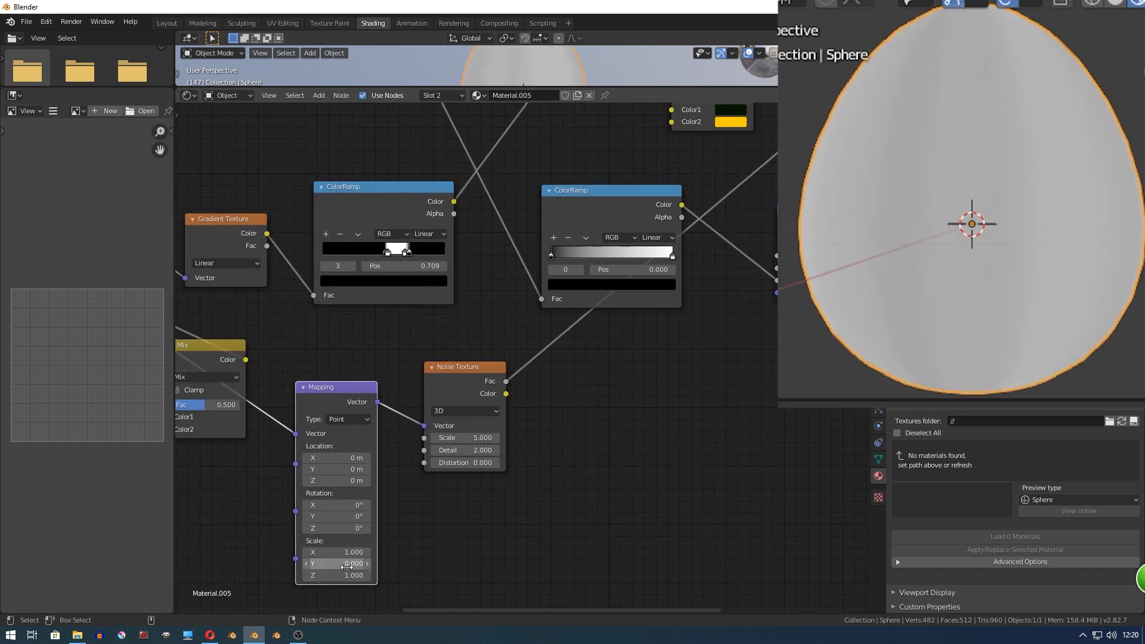
- Set the new Noise Texture's Scale to 52.200 and route its Fac through a duplicate of the bump ColorRamp
{"action": "left_click_drag", "start_coordinate": [462, 438], "coordinate": [563, 427]}
{"action": "key", "text": "shift+d"}
{"action": "left_click", "coordinate": [592, 394]}
{"action": "scroll", "coordinate": [450, 406], "scroll_direction": "up", "scroll_amount": 2}
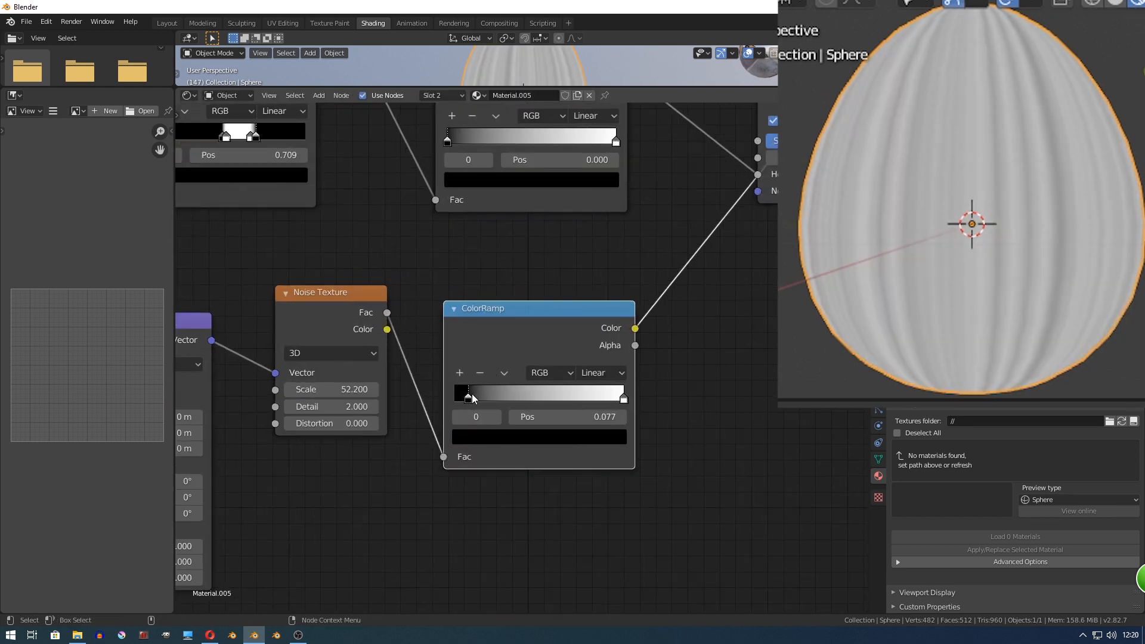
- Tighten the duplicated ColorRamp's stops with the black one at 0.314, and set the Noise Texture to Scale 80.000 and Detail 0.000
{"action": "left_click_drag", "start_coordinate": [473, 398], "coordinate": [511, 395]}
{"action": "left_click_drag", "start_coordinate": [610, 398], "coordinate": [510, 401]}
{"action": "left_click_drag", "start_coordinate": [324, 389], "coordinate": [227, 406]}
- Increase the stripe Noise Texture's Scale to 208.600, checking the line density on the whole egg
{"action": "scroll", "coordinate": [874, 268], "scroll_direction": "down", "scroll_amount": 3}
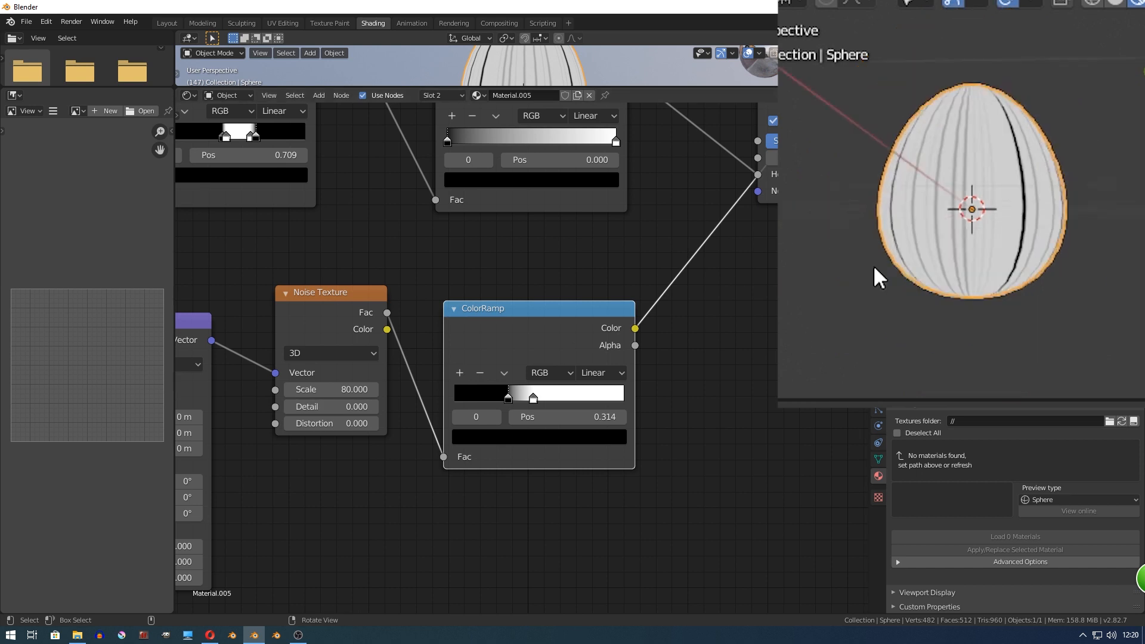
{"action": "scroll", "coordinate": [852, 298], "scroll_direction": "down", "scroll_amount": 1}
{"action": "scroll", "coordinate": [471, 409], "scroll_direction": "up", "scroll_amount": 2}
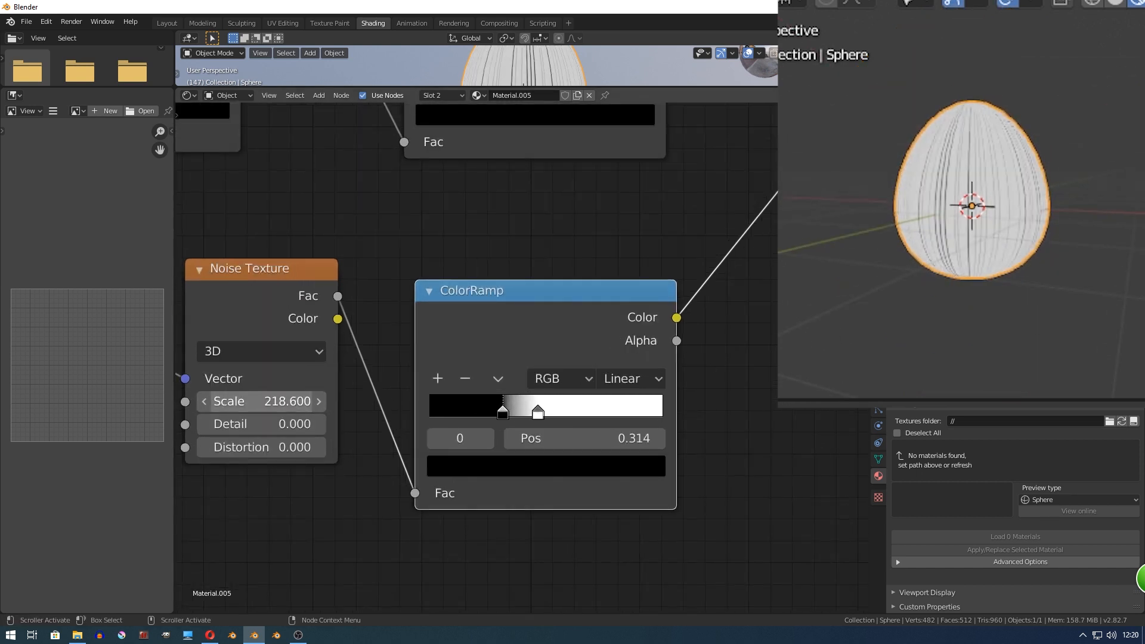
{"action": "left_click_drag", "start_coordinate": [261, 401], "coordinate": [237, 402]}
{"action": "scroll", "coordinate": [1035, 232], "scroll_direction": "up", "scroll_amount": 4}
- Duplicate the stripe Noise Texture below the original and attach a Mapping and Texture Coordinate setup to the copy
{"action": "key", "text": "shift+a"}
{"action": "mouse_move", "coordinate": [695, 386]}
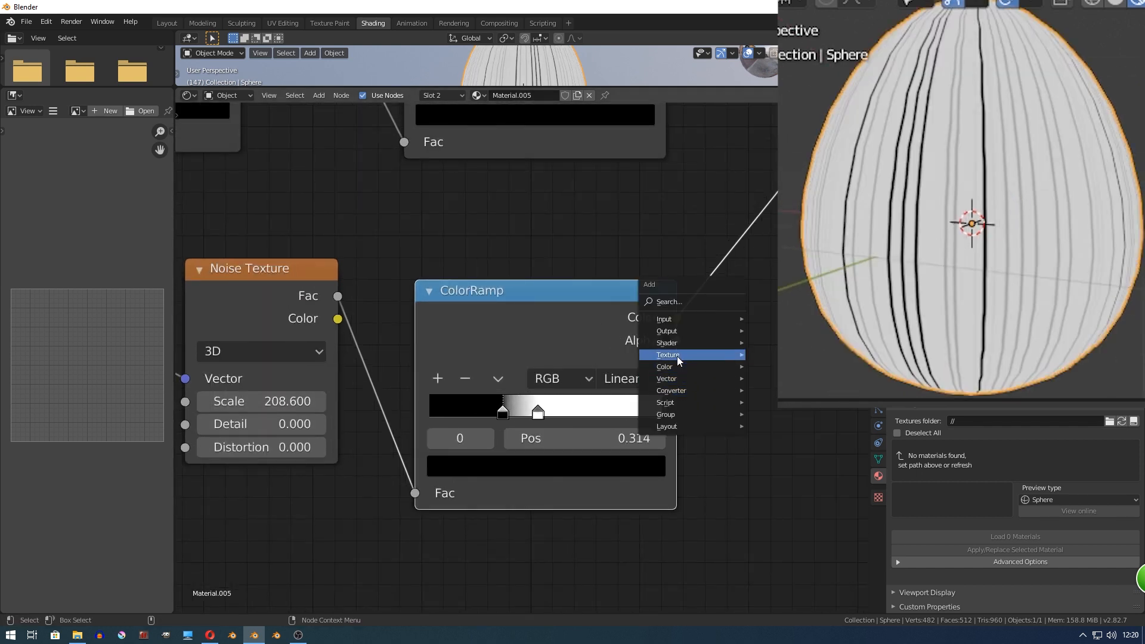
{"action": "key", "text": "shift+d"}
{"action": "scroll", "coordinate": [268, 495], "scroll_direction": "down", "scroll_amount": 4}
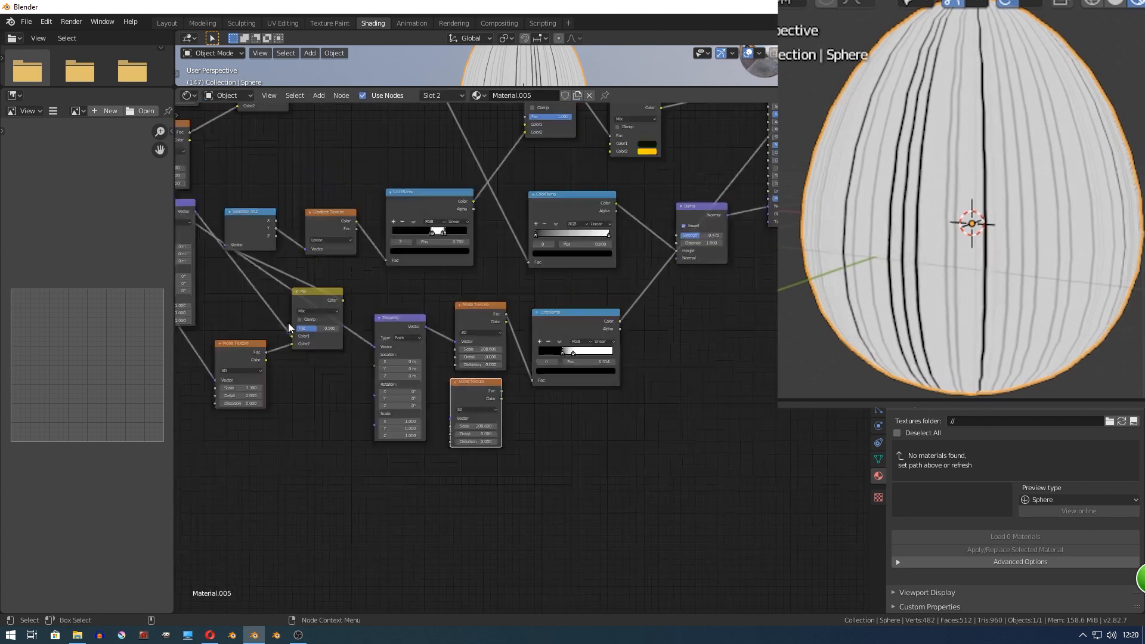
{"action": "scroll", "coordinate": [288, 323], "scroll_direction": "up", "scroll_amount": 2}
{"action": "left_click", "coordinate": [441, 532]}
{"action": "key", "text": "ctrl+t"}
- Move the duplicated Noise Texture and its mapping nodes clear of the original Mapping node
{"action": "middle_click_drag", "start_coordinate": [424, 467], "coordinate": [458, 338]}
{"action": "left_click_drag", "start_coordinate": [559, 491], "coordinate": [183, 395]}
{"action": "key", "text": "g"}
{"action": "left_click", "coordinate": [238, 452]}
- Combine the original Mapping's Vector and the duplicated noise's Fac in a Mix node feeding the stripe Noise Texture
{"action": "scroll", "coordinate": [425, 341], "scroll_direction": "up", "scroll_amount": 1}
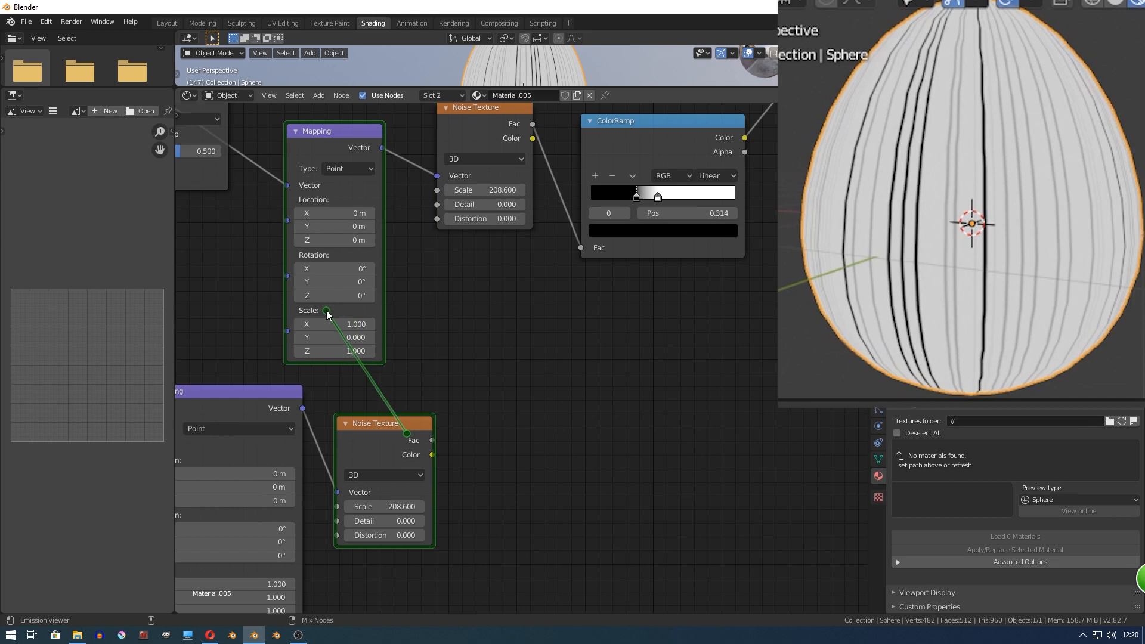
{"action": "right_click_drag", "start_coordinate": [326, 311], "coordinate": [330, 308], "text": "ctrl+shift"}
{"action": "scroll", "coordinate": [442, 426], "scroll_direction": "up", "scroll_amount": 4}
- Set the duplicated Noise Texture's Scale to 0.290
{"action": "left_click_drag", "start_coordinate": [333, 560], "coordinate": [285, 560]}
{"action": "middle_click_drag", "start_coordinate": [450, 527], "coordinate": [512, 404]}
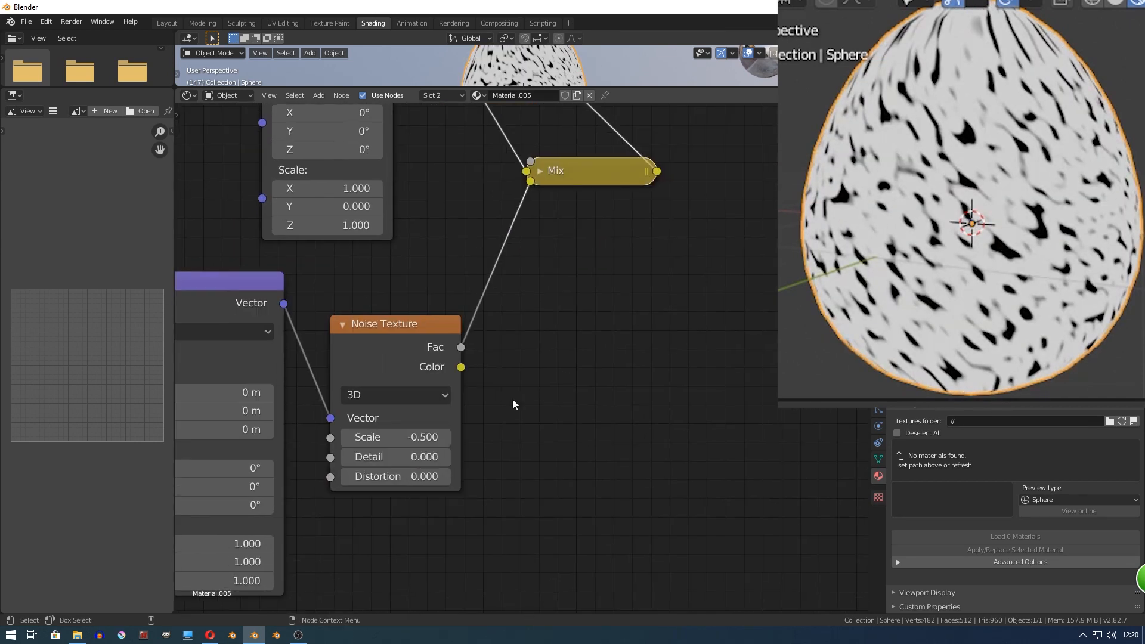
{"action": "left_click_drag", "start_coordinate": [408, 440], "coordinate": [455, 440]}
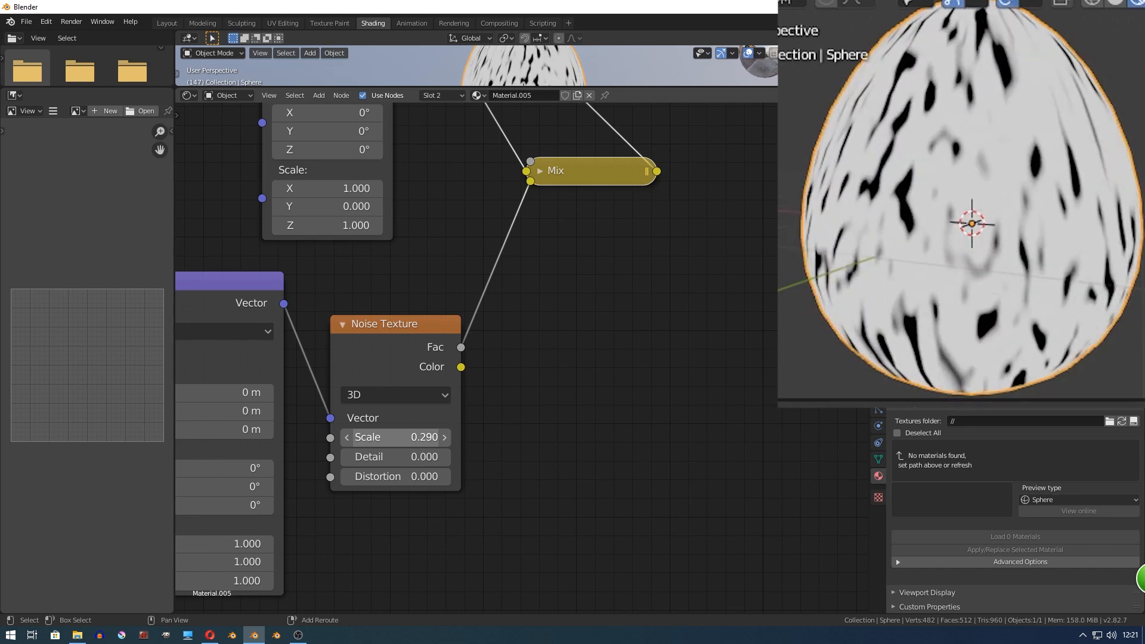
- Expand the distortion Mix node, set its Fac to 0.062, and set the original Mapping's Scale Y to 0.100
{"action": "key", "text": "h"}
{"action": "mouse_move", "coordinate": [582, 263]}
{"action": "left_mouse_down"}
{"action": "mouse_move", "coordinate": [534, 264]}
{"action": "mouse_move", "coordinate": [588, 266]}
{"action": "mouse_move", "coordinate": [553, 274]}
{"action": "mouse_move", "coordinate": [542, 266]}
{"action": "left_mouse_up"}
{"action": "middle_click_drag", "start_coordinate": [372, 201], "coordinate": [390, 234]}
{"action": "left_click", "coordinate": [392, 237]}
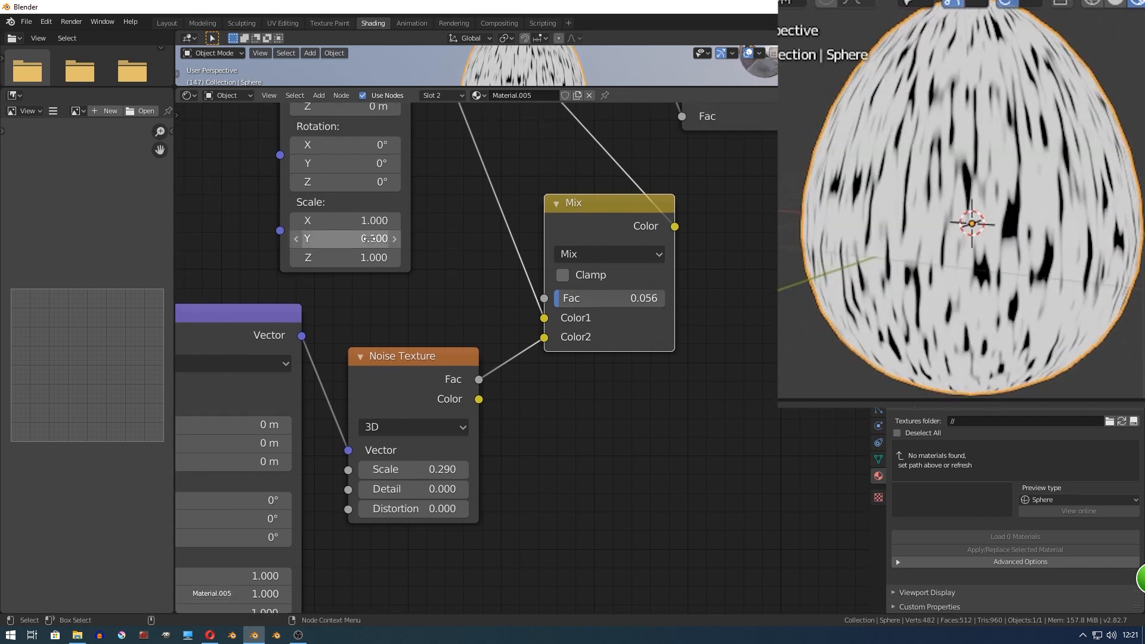
{"action": "left_click_drag", "start_coordinate": [560, 298], "coordinate": [564, 298]}
- Darken the stripe ColorRamp's white stop to light grey and add a new stop between it and the black one
{"action": "scroll", "coordinate": [970, 258], "scroll_direction": "down", "scroll_amount": 2}
{"action": "middle_click_drag", "start_coordinate": [784, 201], "coordinate": [686, 410]}
{"action": "scroll", "coordinate": [733, 233], "scroll_direction": "up", "scroll_amount": 3}
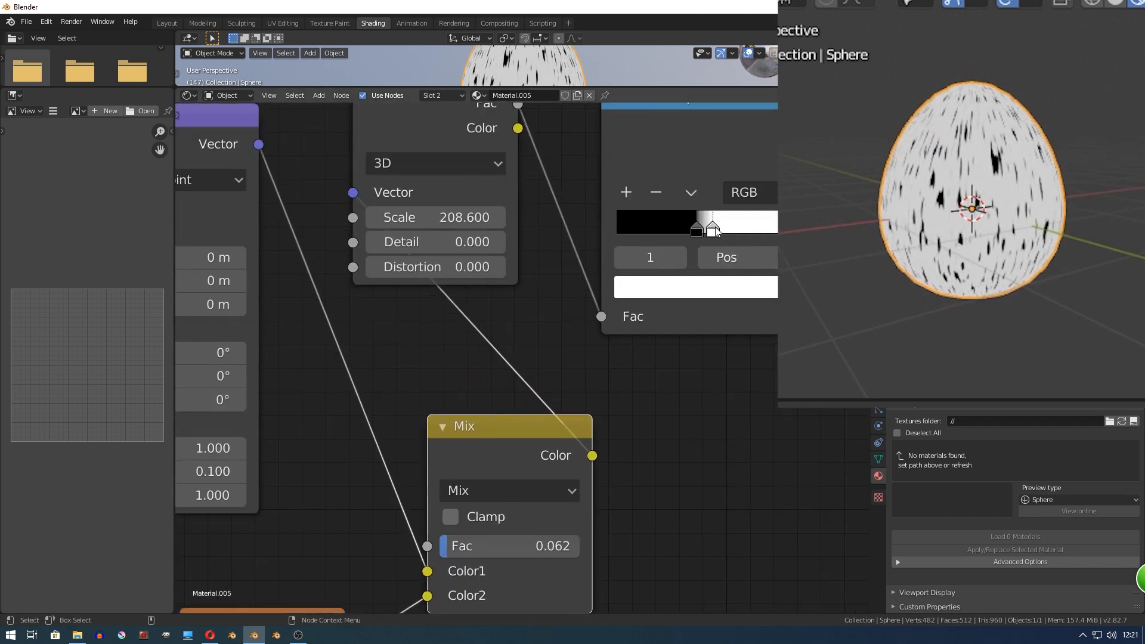
{"action": "left_click", "coordinate": [751, 287]}
{"action": "left_click_drag", "start_coordinate": [791, 314], "coordinate": [791, 359]}
{"action": "left_click", "coordinate": [624, 192]}
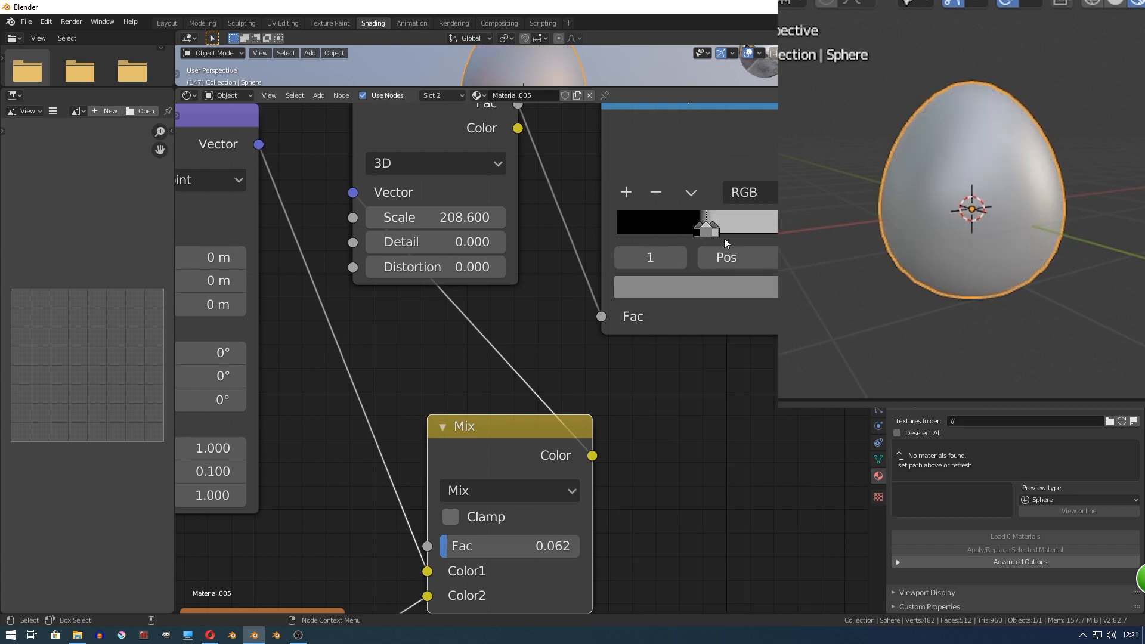
- Brighten the light stop of the streak ColorRamp to white and move it farther from the grey stop
{"action": "left_click", "coordinate": [747, 286]}
{"action": "left_click_drag", "start_coordinate": [791, 387], "coordinate": [792, 311]}
{"action": "left_click_drag", "start_coordinate": [722, 232], "coordinate": [747, 233]}
- Lighten the ColorRamp's black stop to dark grey, and add a black stop at position 0.000
{"action": "left_click", "coordinate": [699, 228]}
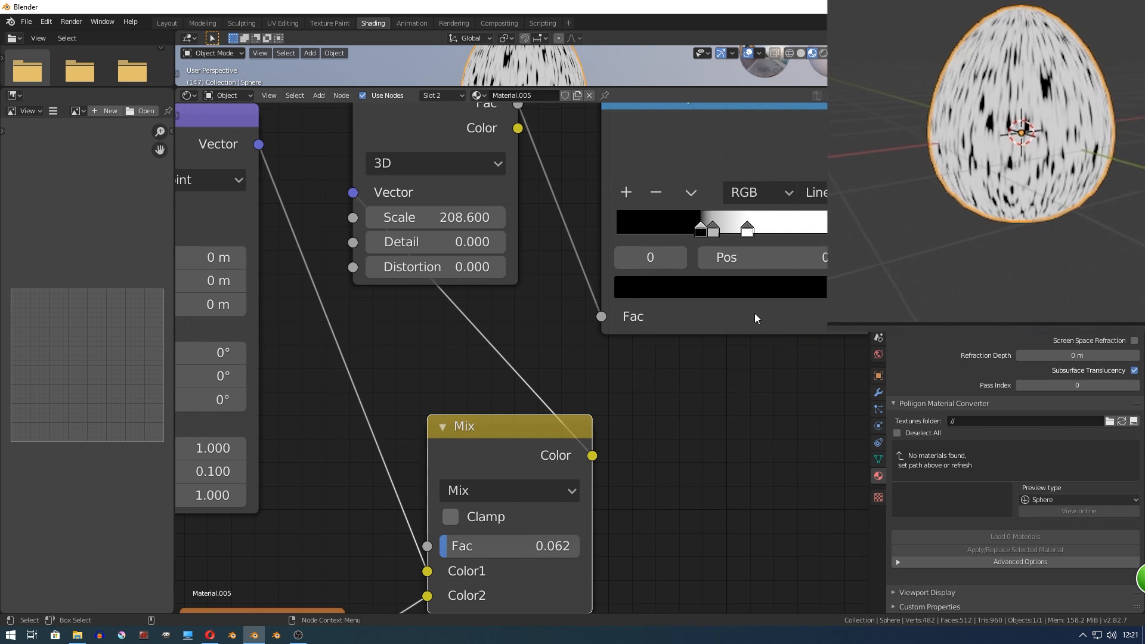
{"action": "left_click", "coordinate": [753, 287]}
{"action": "left_click", "coordinate": [819, 434]}
{"action": "left_click_drag", "start_coordinate": [819, 434], "coordinate": [817, 455]}
{"action": "left_click", "coordinate": [625, 192]}
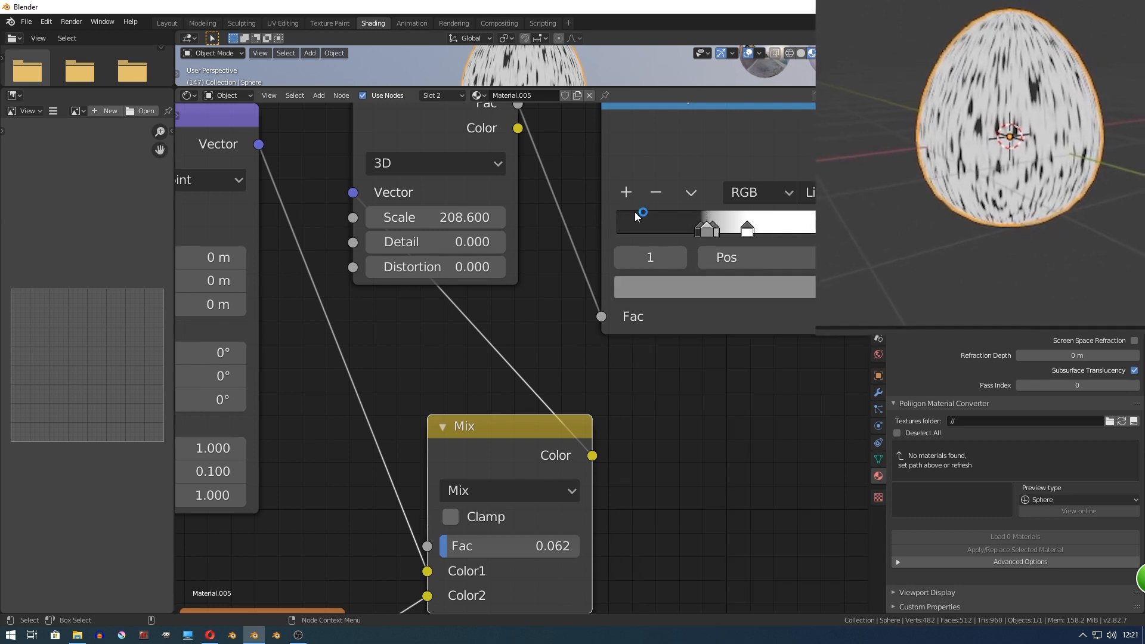
{"action": "left_click_drag", "start_coordinate": [707, 229], "coordinate": [603, 259]}
{"action": "left_click", "coordinate": [740, 291]}
{"action": "left_click_drag", "start_coordinate": [819, 440], "coordinate": [819, 490]}
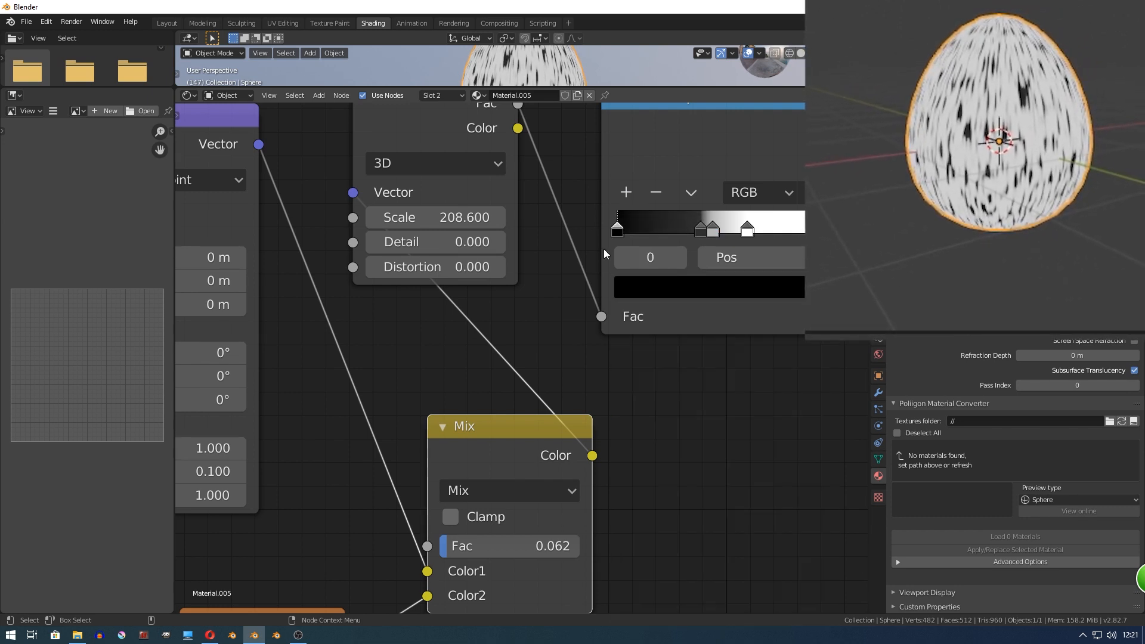
- Duplicate the Bump node, feed its Height from the streak ColorRamp and its Normal into the original Bump, and preview the Principled BSDF
{"action": "scroll", "coordinate": [603, 249], "scroll_direction": "down", "scroll_amount": 10}
{"action": "middle_click_drag", "start_coordinate": [608, 175], "coordinate": [443, 264]}
{"action": "key", "text": "shift+d"}
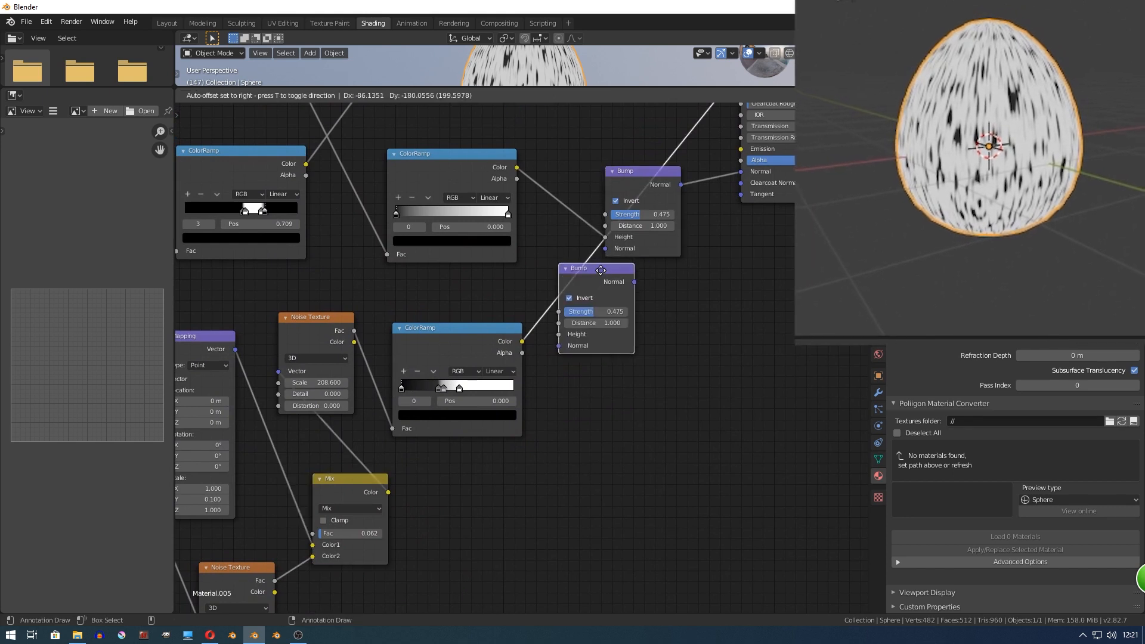
{"action": "left_click", "coordinate": [598, 294]}
{"action": "left_click_drag", "start_coordinate": [558, 369], "coordinate": [557, 356]}
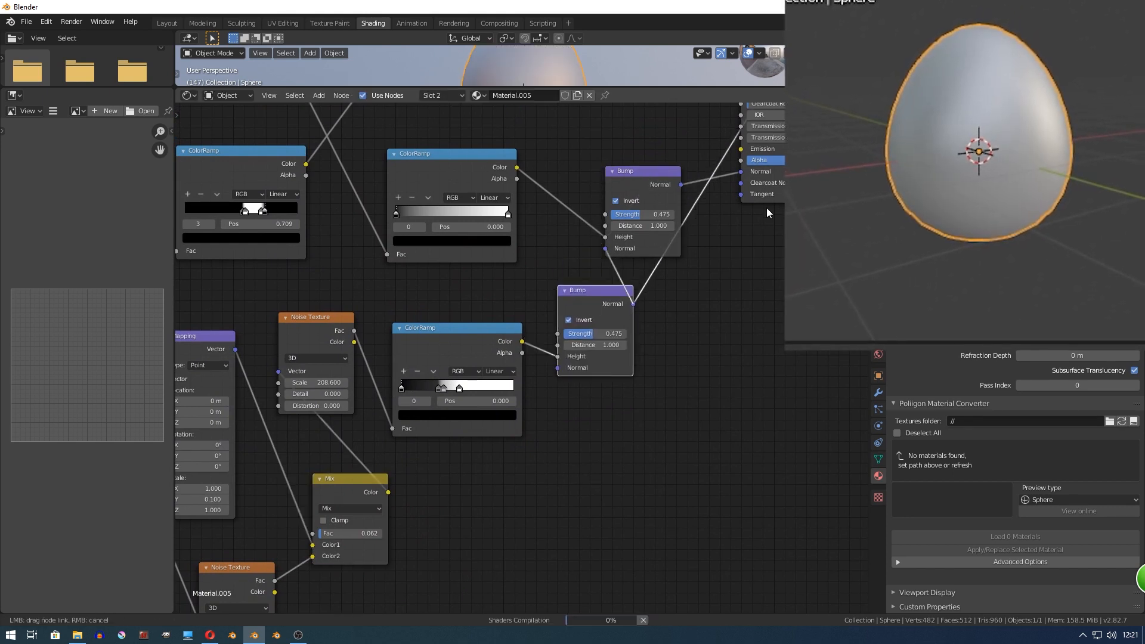
{"action": "left_click_drag", "start_coordinate": [766, 208], "coordinate": [769, 210]}
{"action": "middle_click_drag", "start_coordinate": [992, 173], "coordinate": [894, 155]}
{"action": "scroll", "coordinate": [996, 161], "scroll_direction": "up", "scroll_amount": 4}
{"action": "scroll", "coordinate": [996, 161], "scroll_direction": "down", "scroll_amount": 2}
- Add a Noise Texture node above the original ColorRamp with Pos 0.491 and preview it on the egg
{"action": "scroll", "coordinate": [505, 185], "scroll_direction": "down", "scroll_amount": 3}
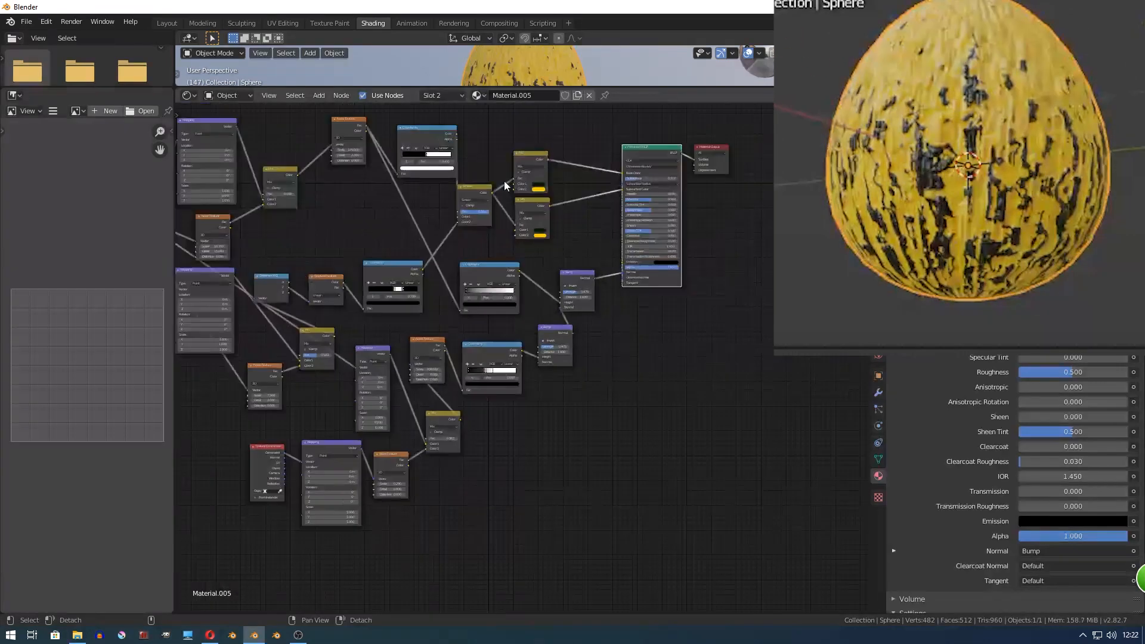
{"action": "scroll", "coordinate": [506, 185], "scroll_direction": "up", "scroll_amount": 4}
{"action": "key", "text": "shift+a"}
{"action": "mouse_move", "coordinate": [417, 172]}
{"action": "left_click", "coordinate": [492, 306]}
{"action": "left_click", "coordinate": [399, 199]}
{"action": "middle_click_drag", "start_coordinate": [422, 212], "coordinate": [606, 248]}
{"action": "scroll", "coordinate": [608, 247], "scroll_direction": "up", "scroll_amount": 4}
{"action": "left_click", "coordinate": [631, 213], "text": "ctrl+shift"}
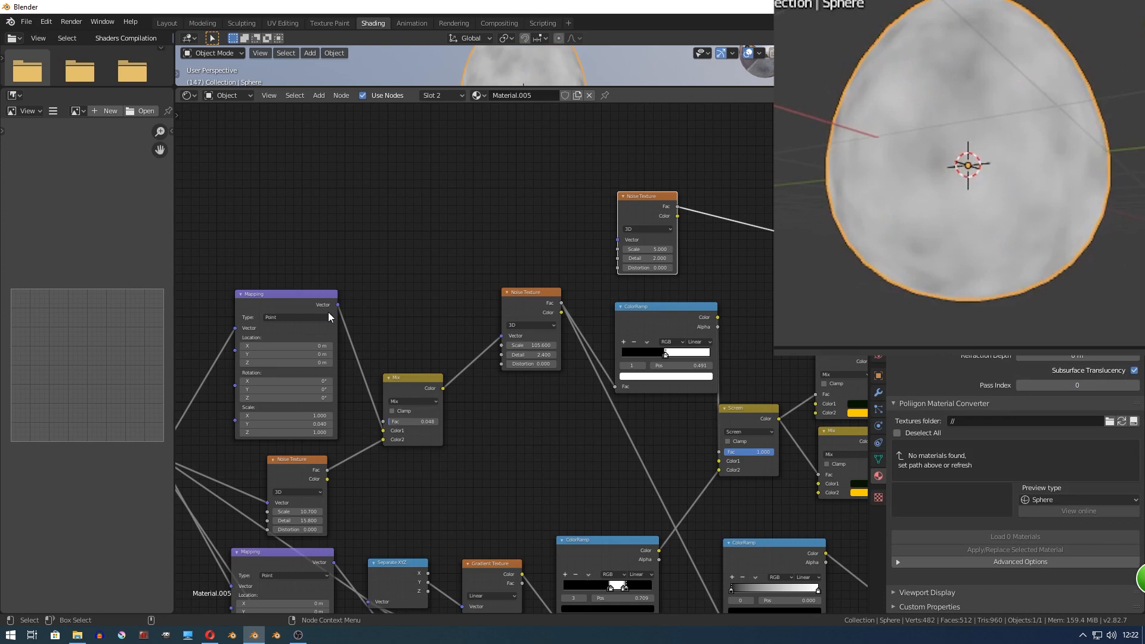
- Connect the new Noise Texture's Vector input to the existing coordinate source and set its Scale to 65.400
{"action": "middle_click_drag", "start_coordinate": [328, 312], "coordinate": [425, 304]}
{"action": "left_click_drag", "start_coordinate": [678, 248], "coordinate": [714, 232]}
{"action": "middle_click_drag", "start_coordinate": [714, 232], "coordinate": [527, 294]}
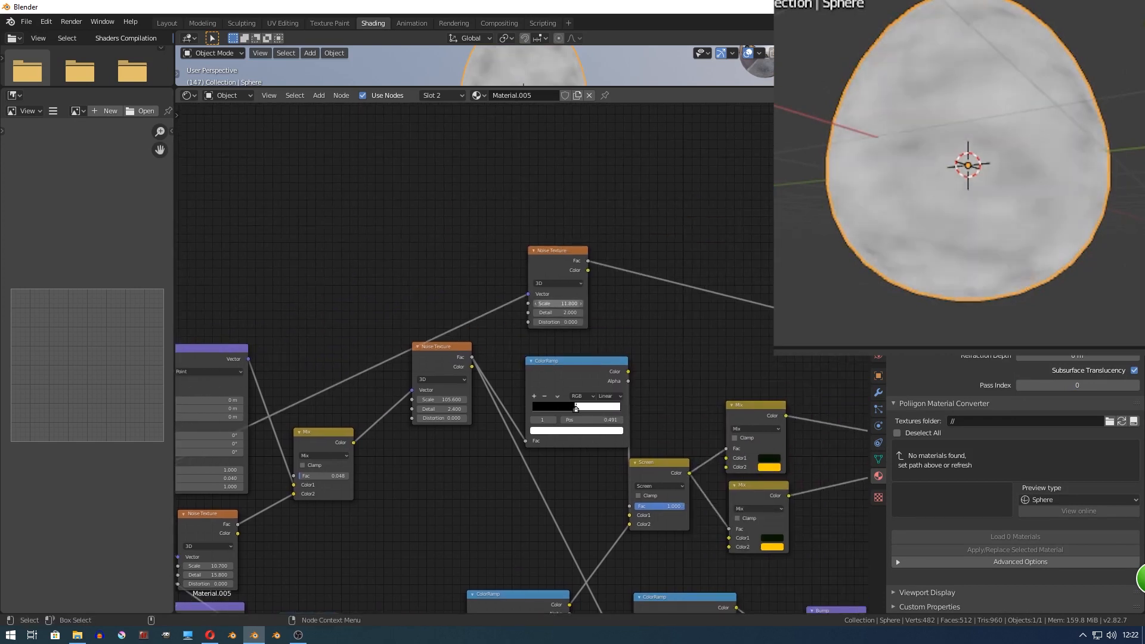
- Insert a ColorRamp after the new Noise Texture and sharpen it, with the white stop at 0.391 close to the black stop
{"action": "key", "text": "shift+a"}
{"action": "mouse_move", "coordinate": [574, 352]}
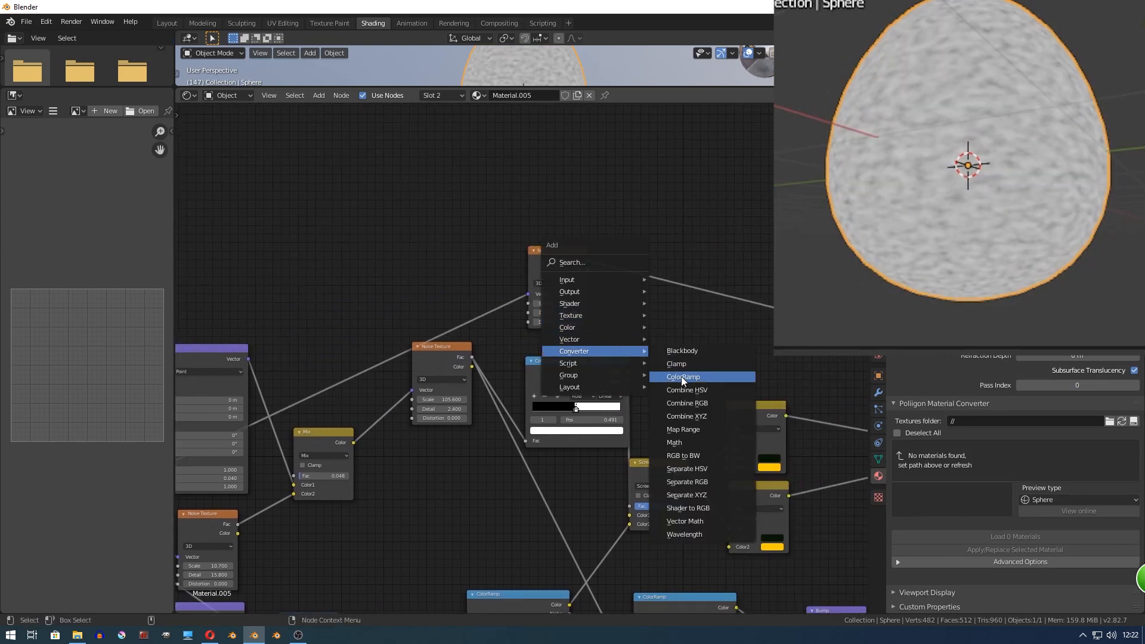
{"action": "left_click", "coordinate": [681, 376]}
{"action": "scroll", "coordinate": [642, 286], "scroll_direction": "up", "scroll_amount": 2}
{"action": "left_click", "coordinate": [696, 267]}
{"action": "left_click_drag", "start_coordinate": [775, 265], "coordinate": [734, 267]}
{"action": "scroll", "coordinate": [716, 292], "scroll_direction": "down", "scroll_amount": 6}
- Combine the new ColorRamp with the Screen node in a Mix node that feeds both colour Mix nodes, placed beside the ColorRamp
{"action": "middle_click_drag", "start_coordinate": [688, 322], "coordinate": [520, 261]}
{"action": "scroll", "coordinate": [465, 309], "scroll_direction": "up", "scroll_amount": 2}
{"action": "left_click", "coordinate": [463, 420], "text": "ctrl+shift"}
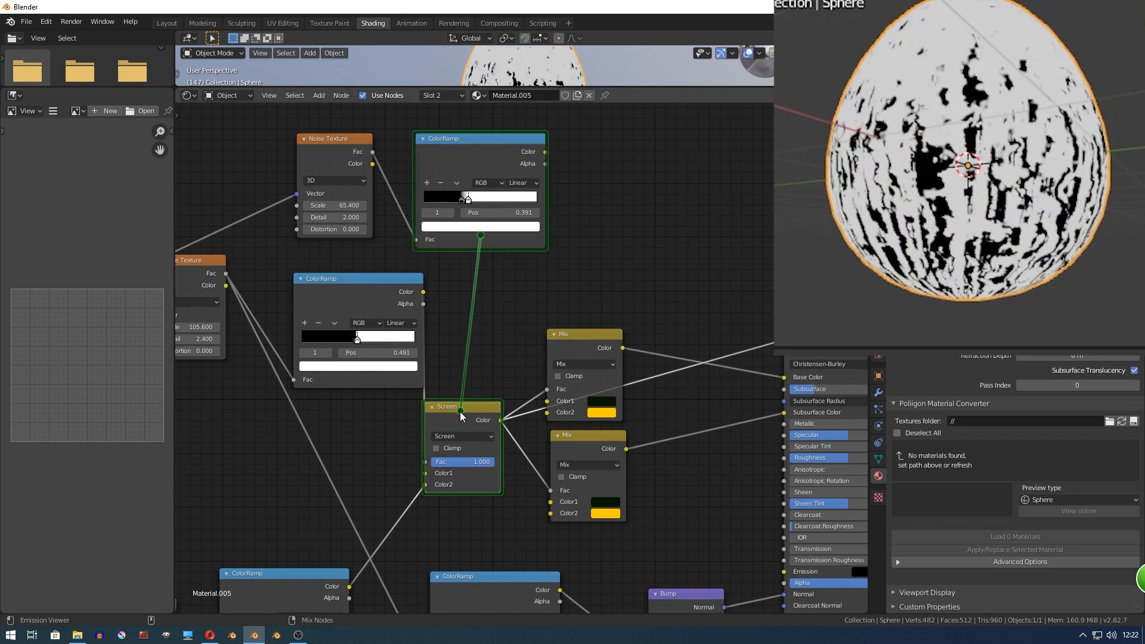
{"action": "right_click_drag", "start_coordinate": [460, 411], "coordinate": [463, 418], "text": "ctrl+shift"}
{"action": "left_click", "coordinate": [545, 301]}
{"action": "left_click_drag", "start_coordinate": [562, 301], "coordinate": [588, 198]}
- Change the new Mix node's blending mode to Multiply and set its Fac to 1.000
{"action": "left_click", "coordinate": [593, 228]}
{"action": "left_click", "coordinate": [592, 237]}
{"action": "left_click", "coordinate": [598, 228]}
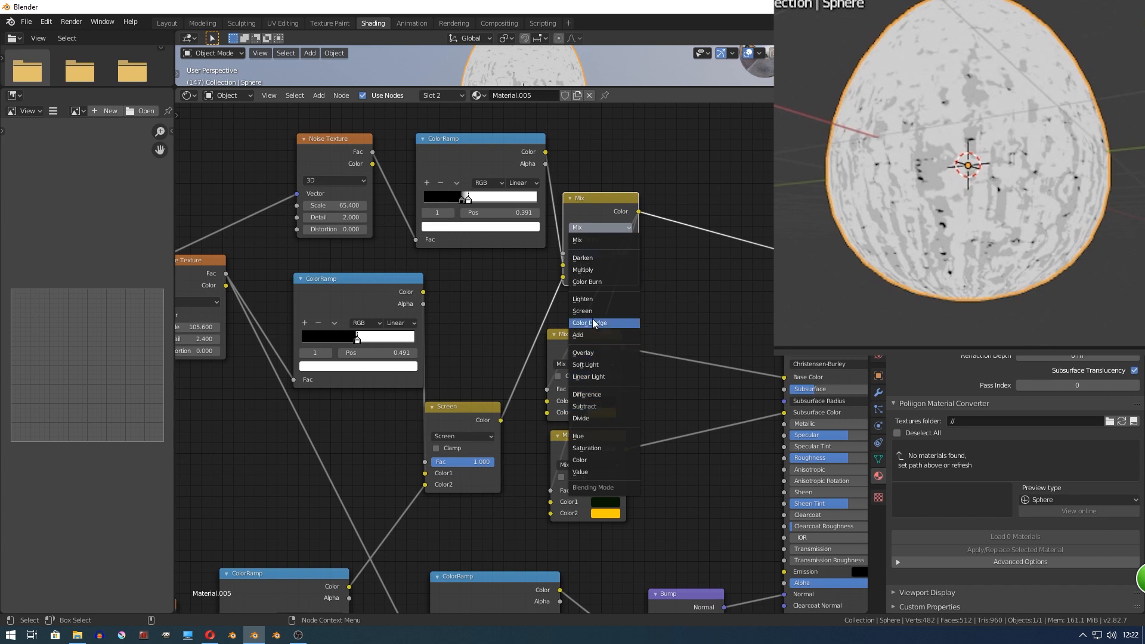
{"action": "left_click", "coordinate": [583, 269]}
{"action": "scroll", "coordinate": [549, 328], "scroll_direction": "up", "scroll_amount": 2}
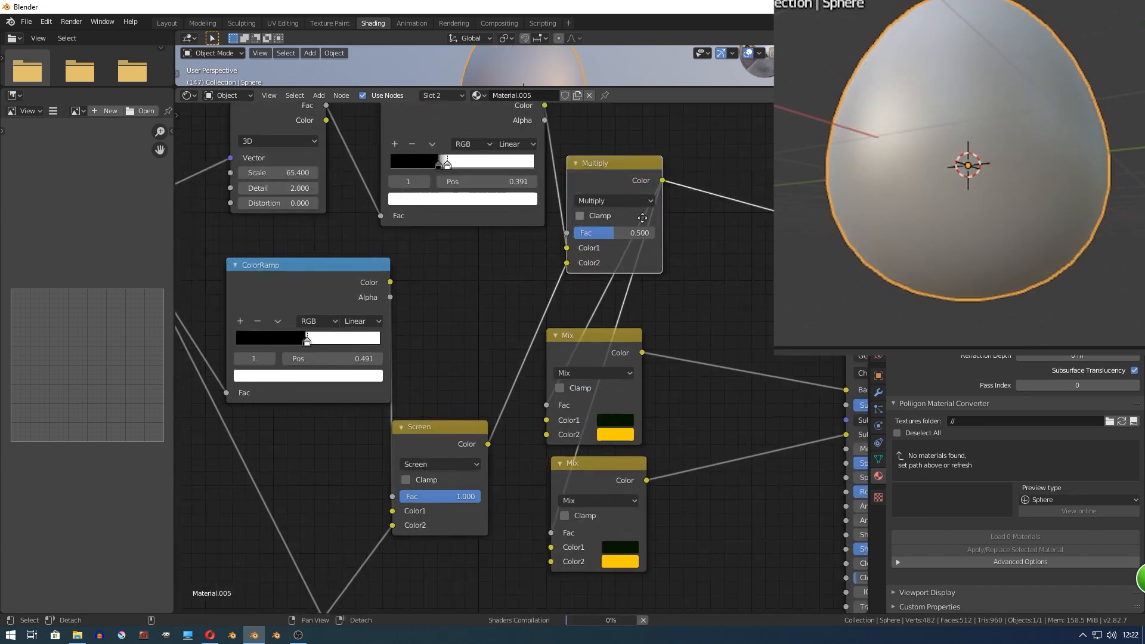
{"action": "middle_click_drag", "start_coordinate": [627, 242], "coordinate": [536, 341]}
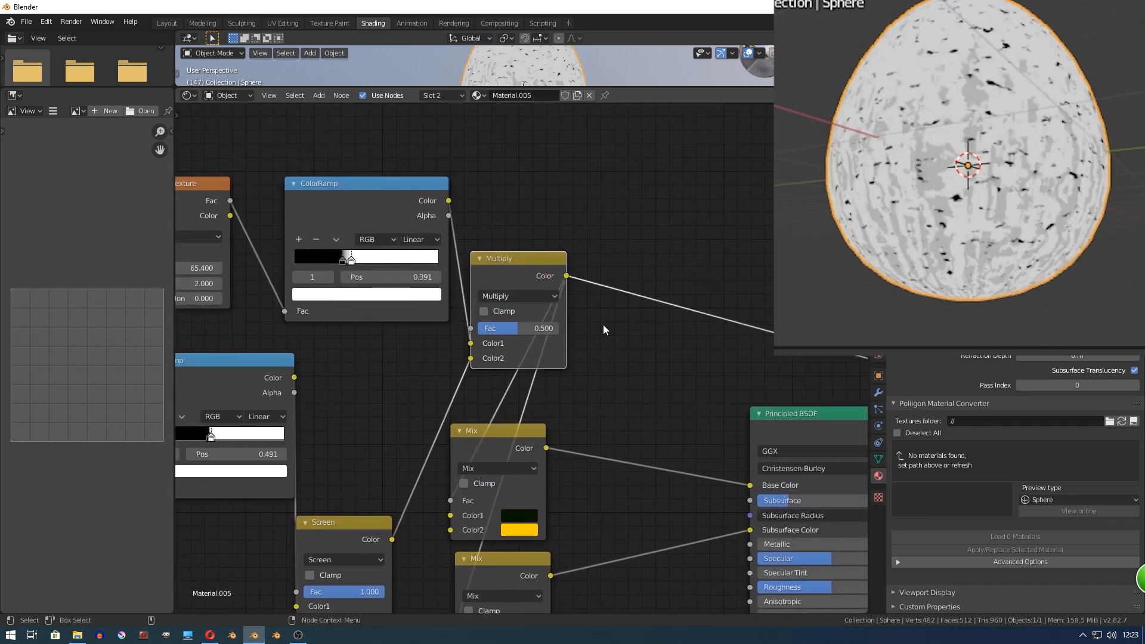
{"action": "left_click", "coordinate": [521, 295]}
{"action": "left_click", "coordinate": [521, 296]}
{"action": "left_click_drag", "start_coordinate": [513, 327], "coordinate": [558, 328]}
- Preview the Principled BSDF on the egg and set the Multiply node's Fac to 0.625
{"action": "mouse_move", "coordinate": [1073, 262]}
{"action": "middle_mouse_down"}
{"action": "mouse_move", "coordinate": [1017, 261]}
{"action": "mouse_move", "coordinate": [1022, 248]}
{"action": "middle_mouse_up"}
{"action": "scroll", "coordinate": [701, 292], "scroll_direction": "down", "scroll_amount": 5}
{"action": "middle_click_drag", "start_coordinate": [701, 291], "coordinate": [612, 217]}
{"action": "left_click", "coordinate": [629, 324], "text": "ctrl+shift"}
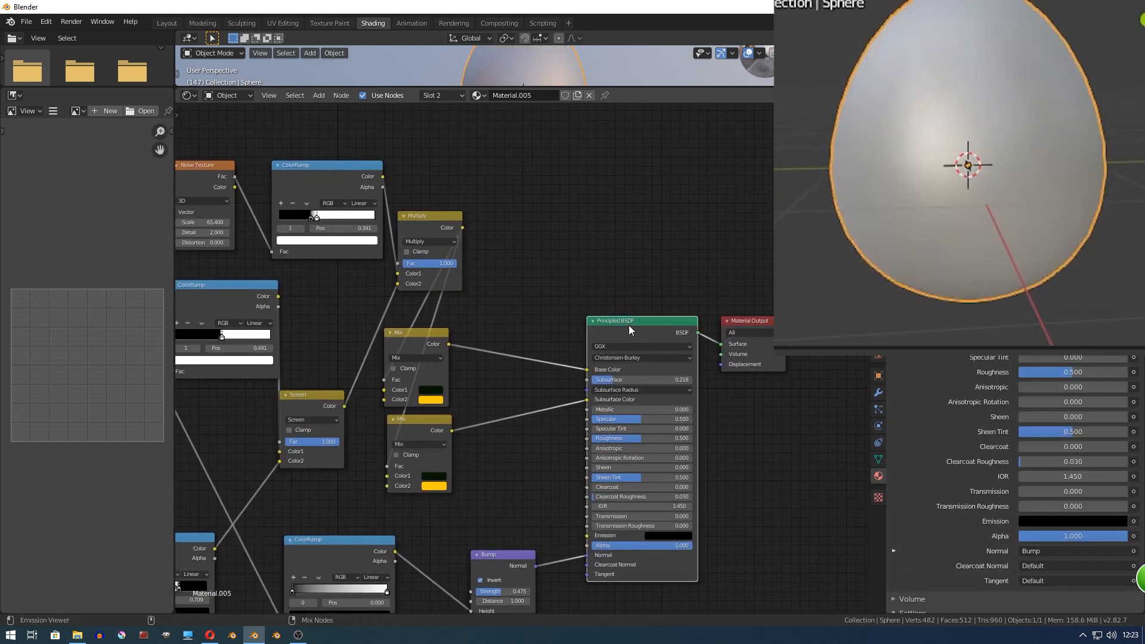
{"action": "middle_click_drag", "start_coordinate": [1049, 145], "coordinate": [1095, 184]}
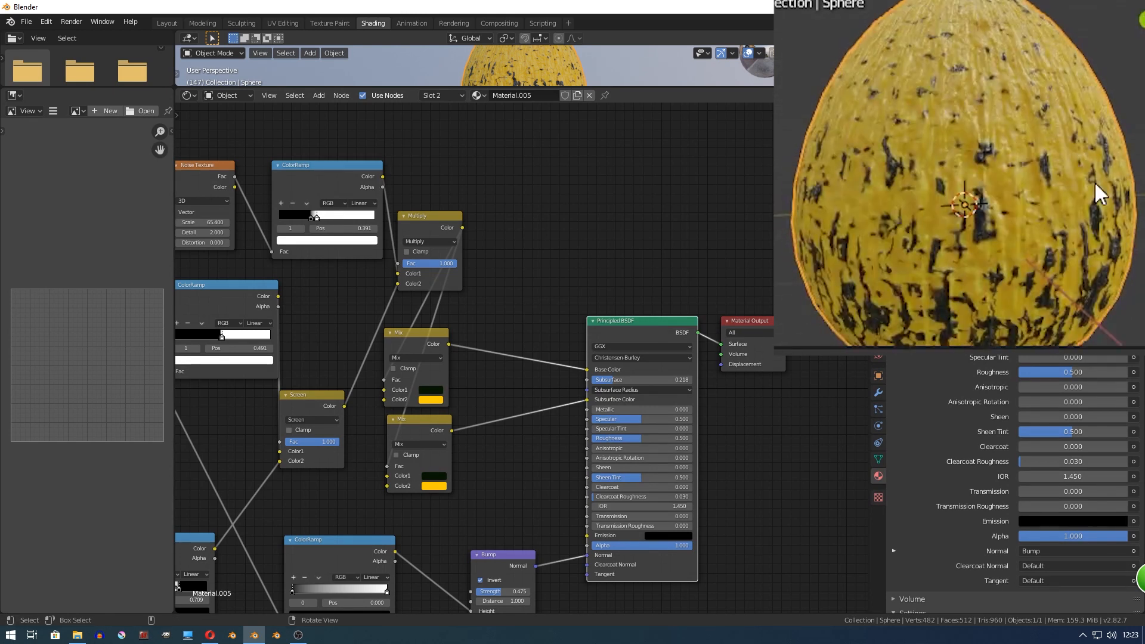
{"action": "left_click_drag", "start_coordinate": [441, 264], "coordinate": [398, 274]}
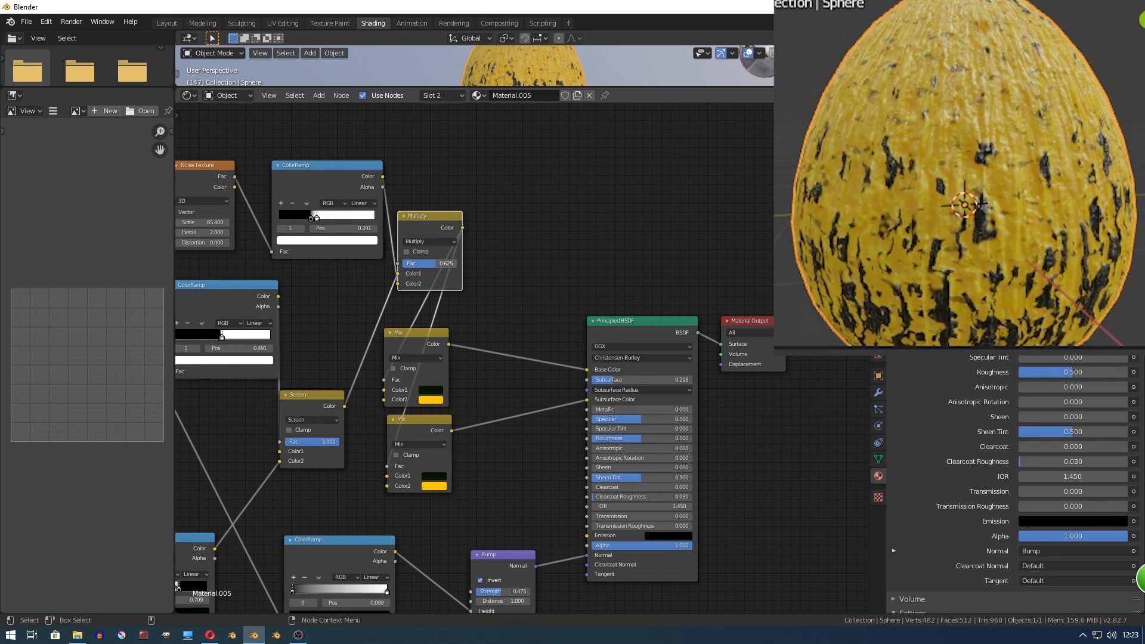
{"action": "middle_click_drag", "start_coordinate": [870, 230], "coordinate": [825, 127]}
{"action": "left_click", "coordinate": [820, 134]}
{"action": "scroll", "coordinate": [820, 135], "scroll_direction": "down", "scroll_amount": 2}
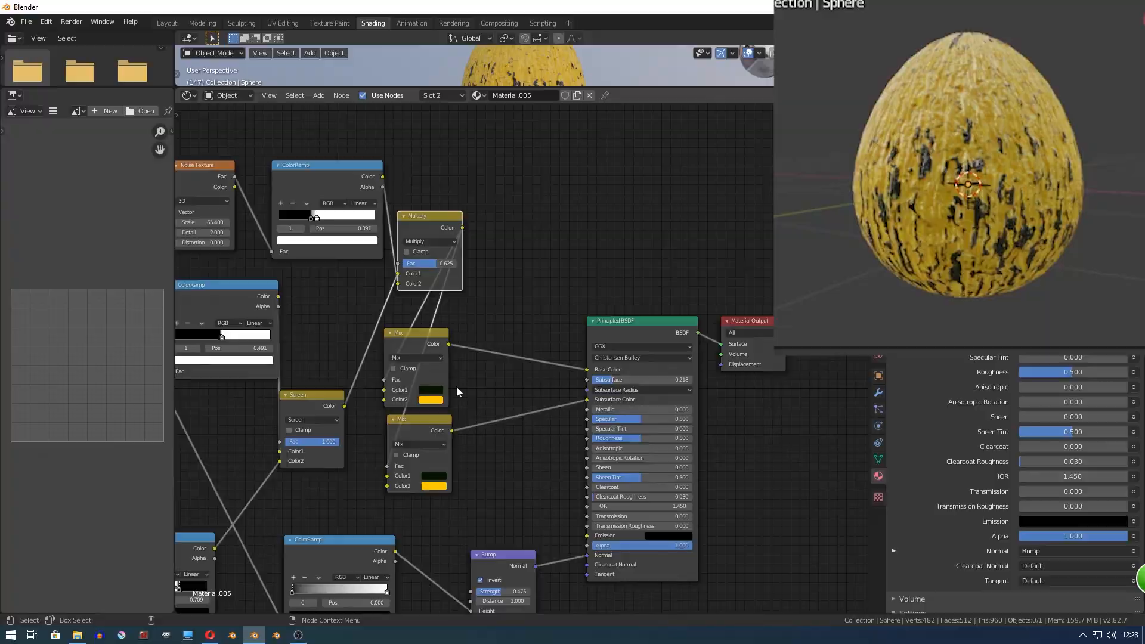